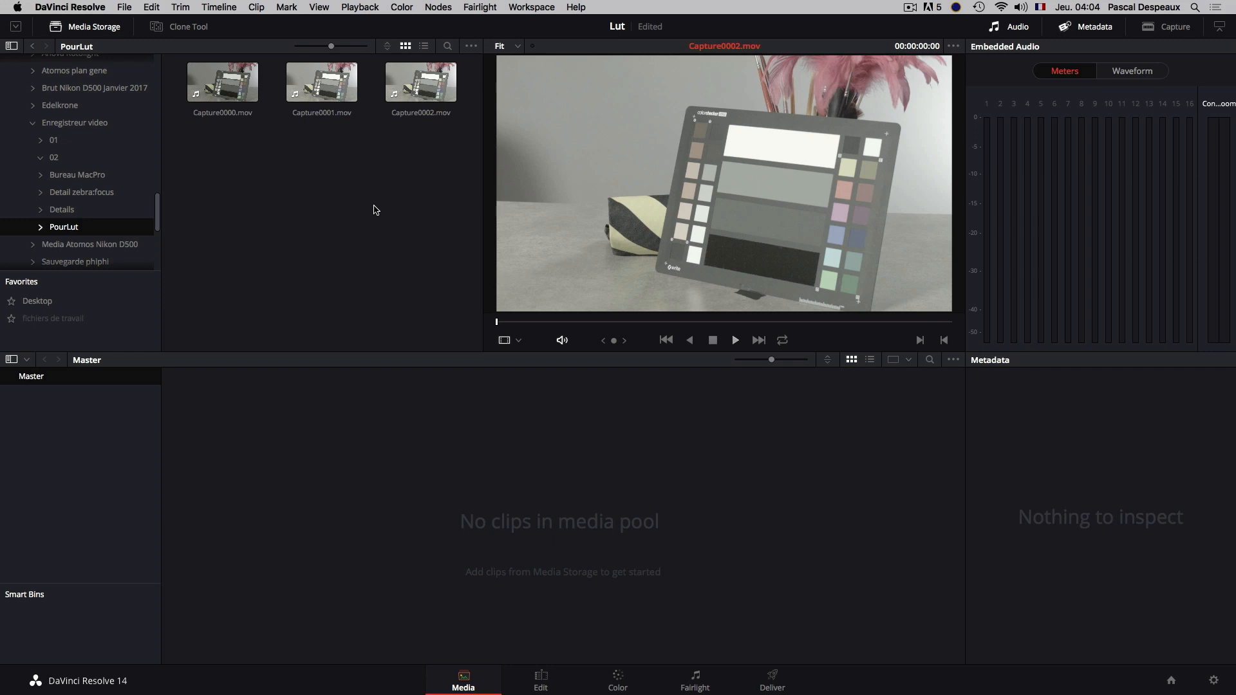
- Add Capture0002.mov to the media pool and place it on a new timeline
left_click_drag(404, 83, 377, 488)
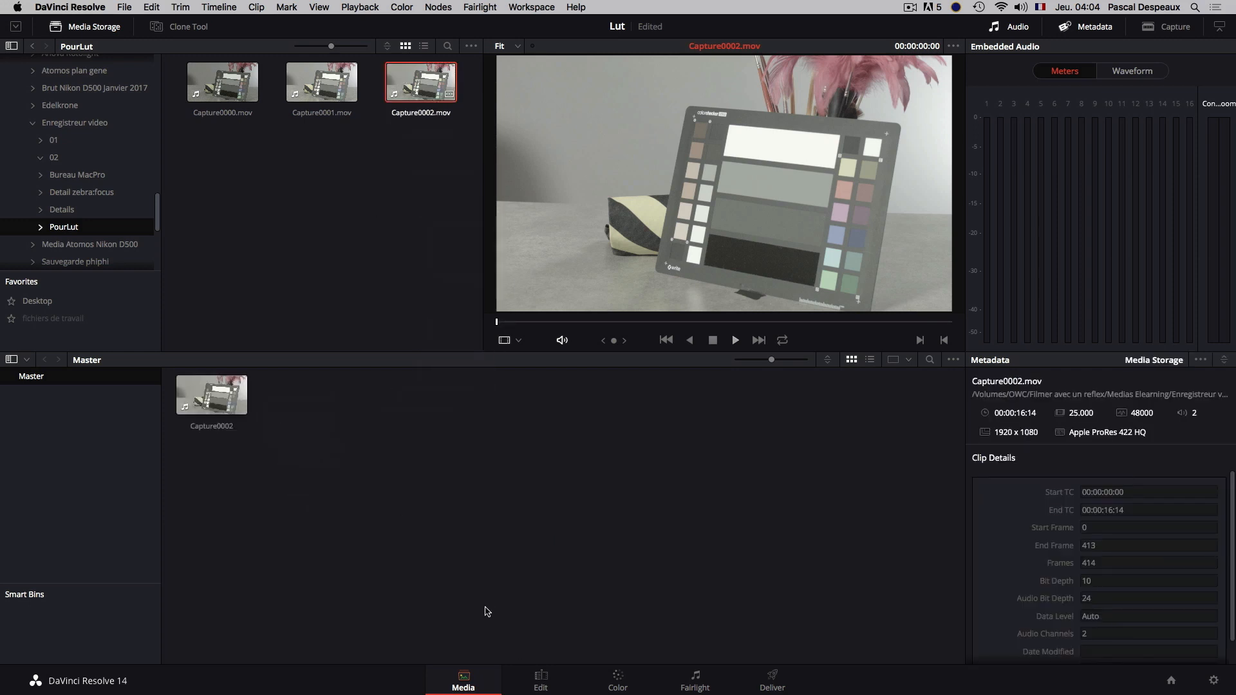
left_click(542, 679)
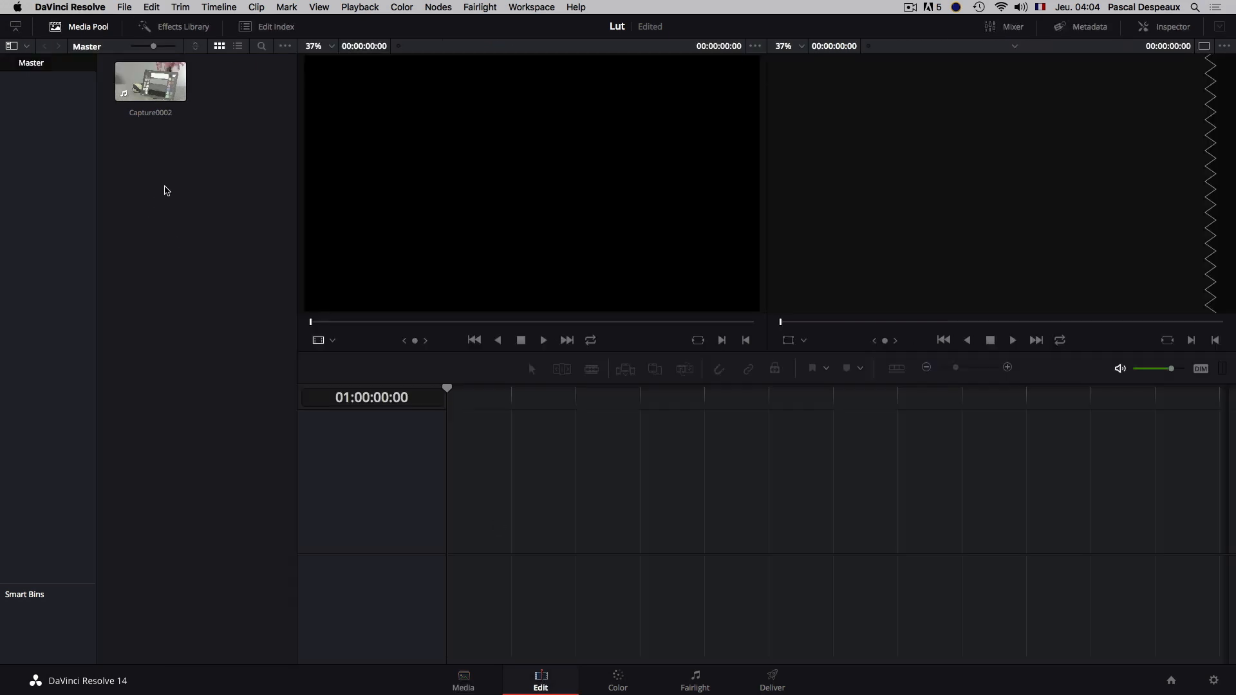
left_click(156, 84)
left_click_drag(320, 98, 505, 629)
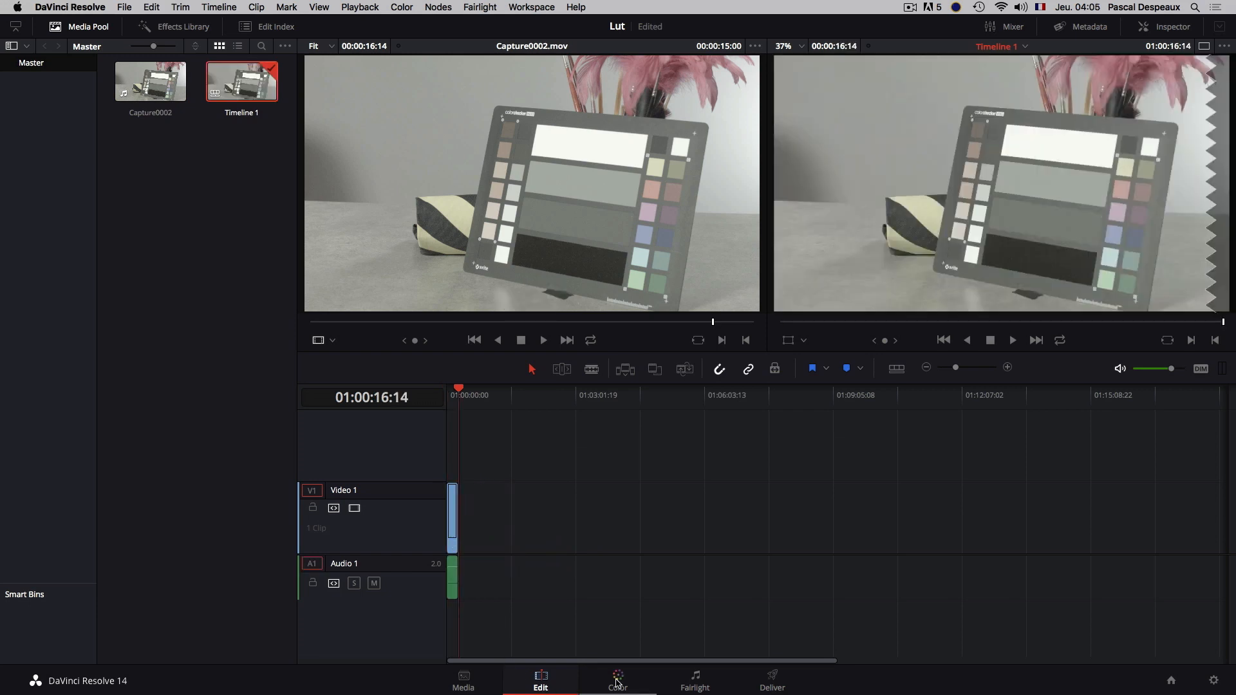
- On the Color page, turn on the Color Chart overlay and set the Color Match chart to X-Rite ColorChecker Video
left_click(603, 691)
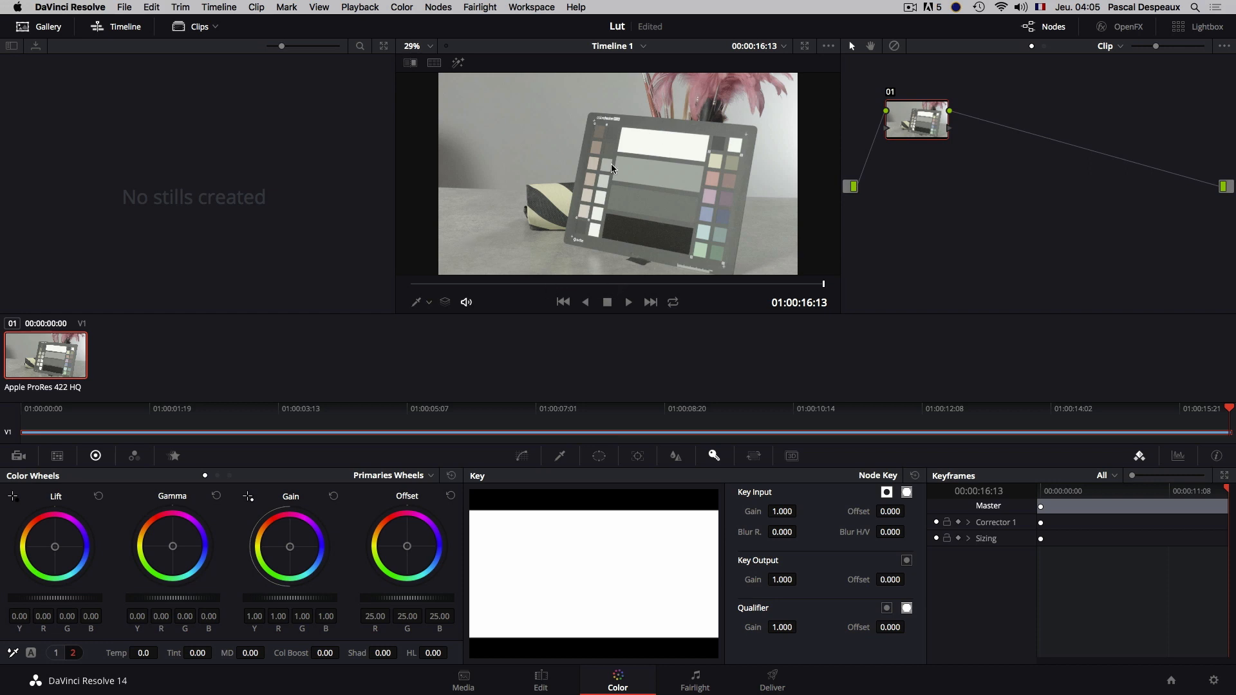
left_click(429, 303)
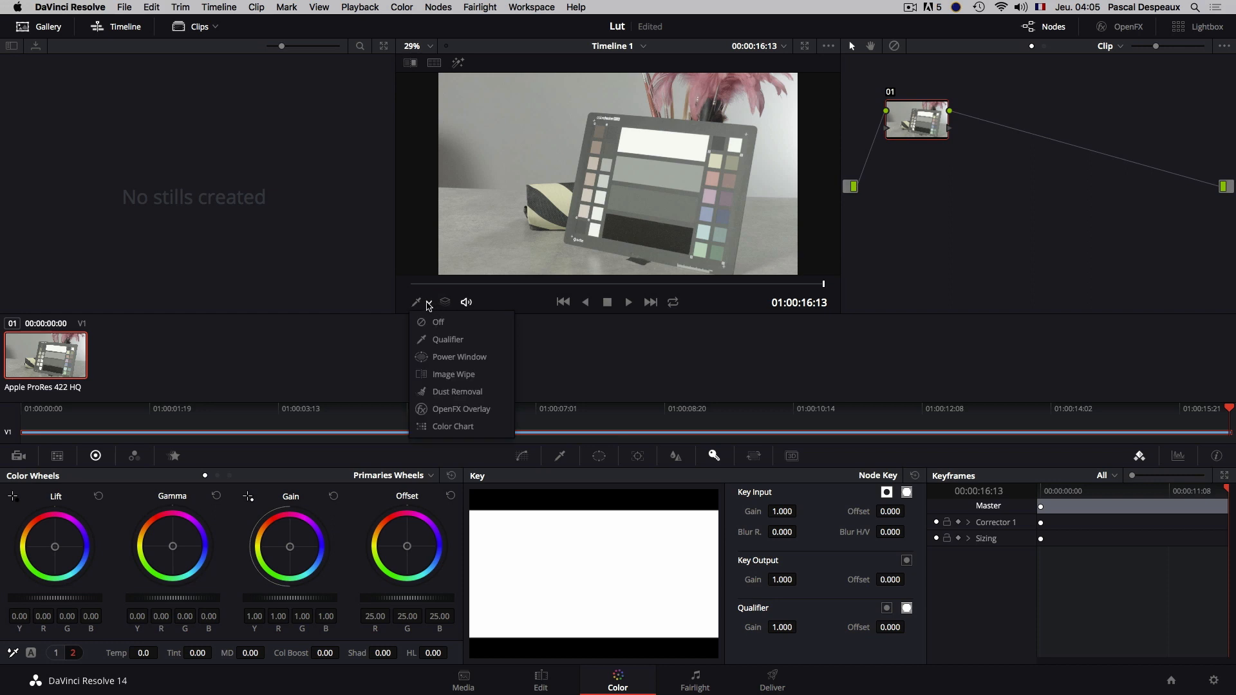
left_click(444, 426)
left_click(428, 303)
left_click(446, 426)
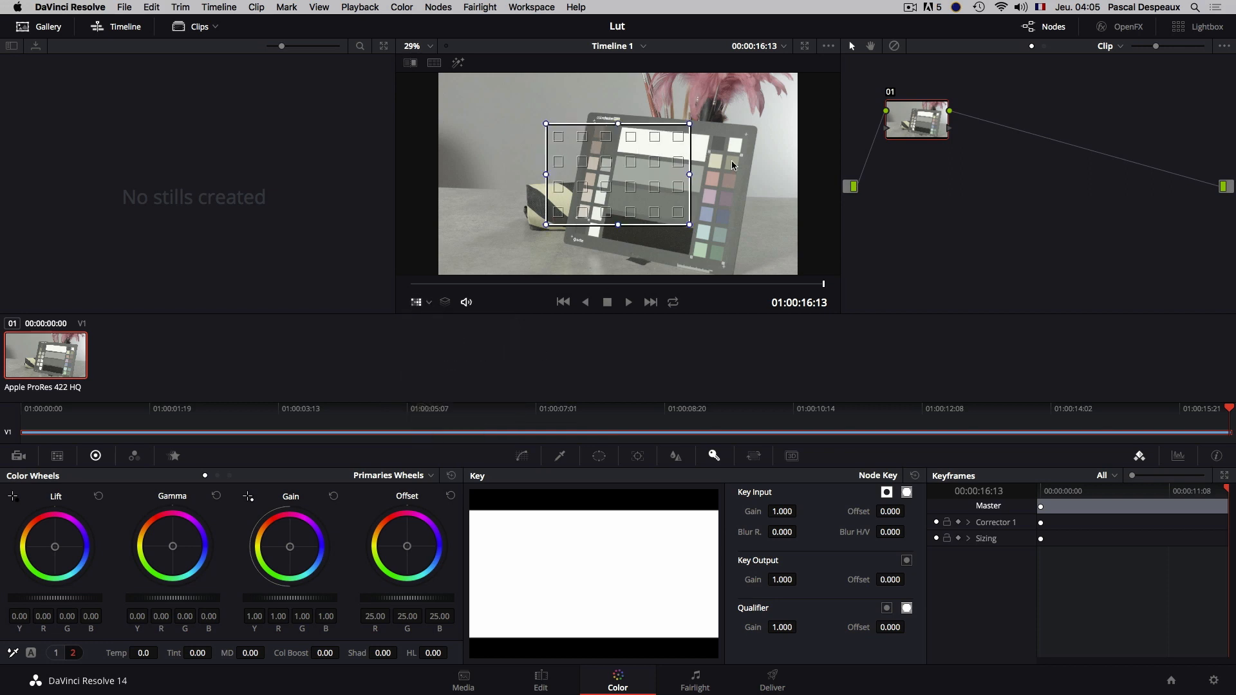
left_click(58, 455)
left_click(393, 477)
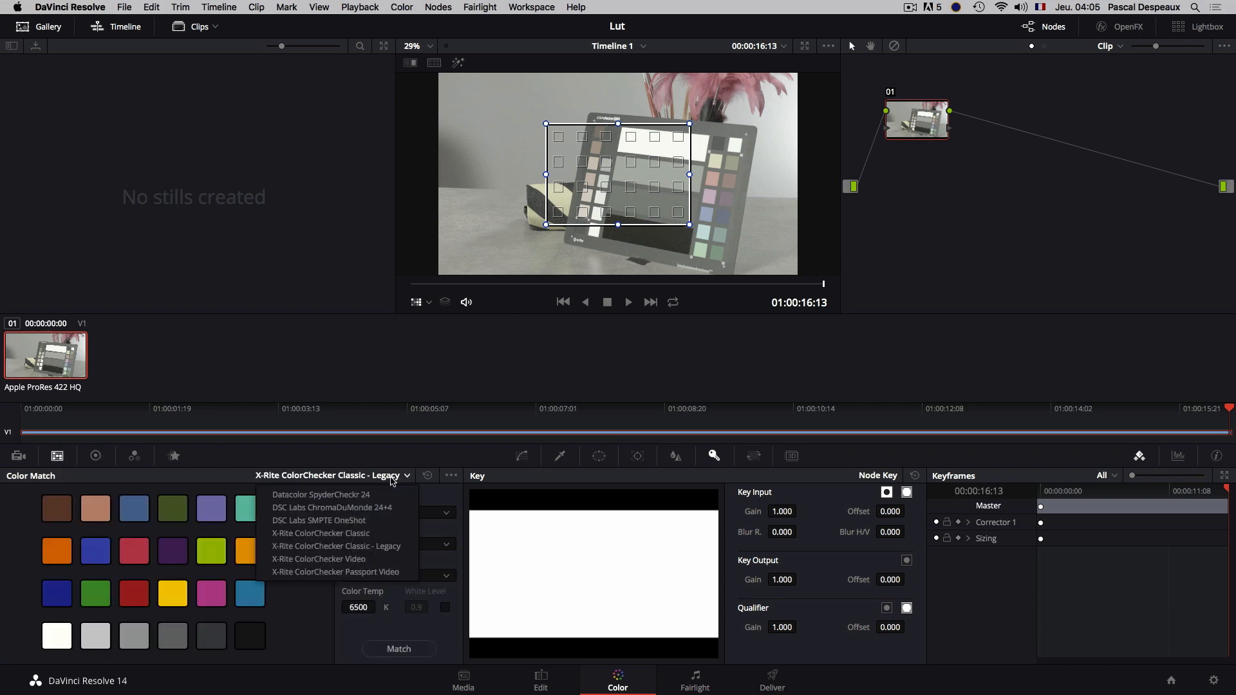
left_click(352, 560)
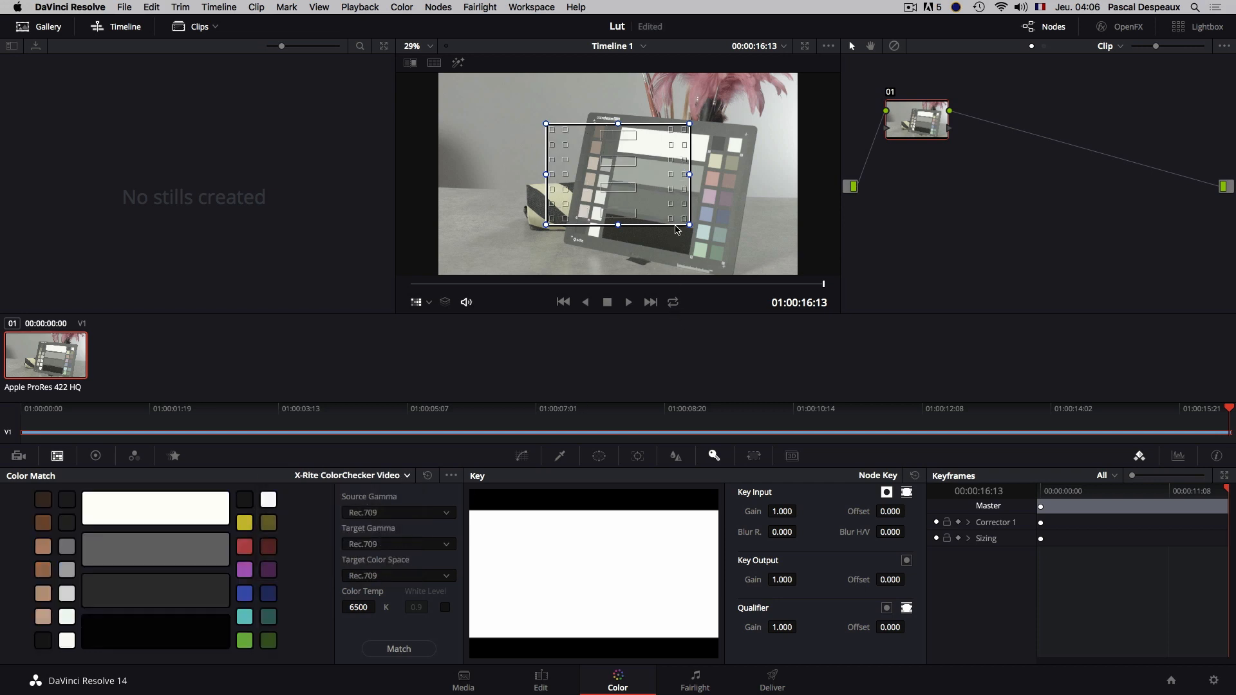
- Align the four corners of the chart overlay with the ColorChecker in the image so each sampling box sits on its patch
left_click_drag(689, 225, 724, 266)
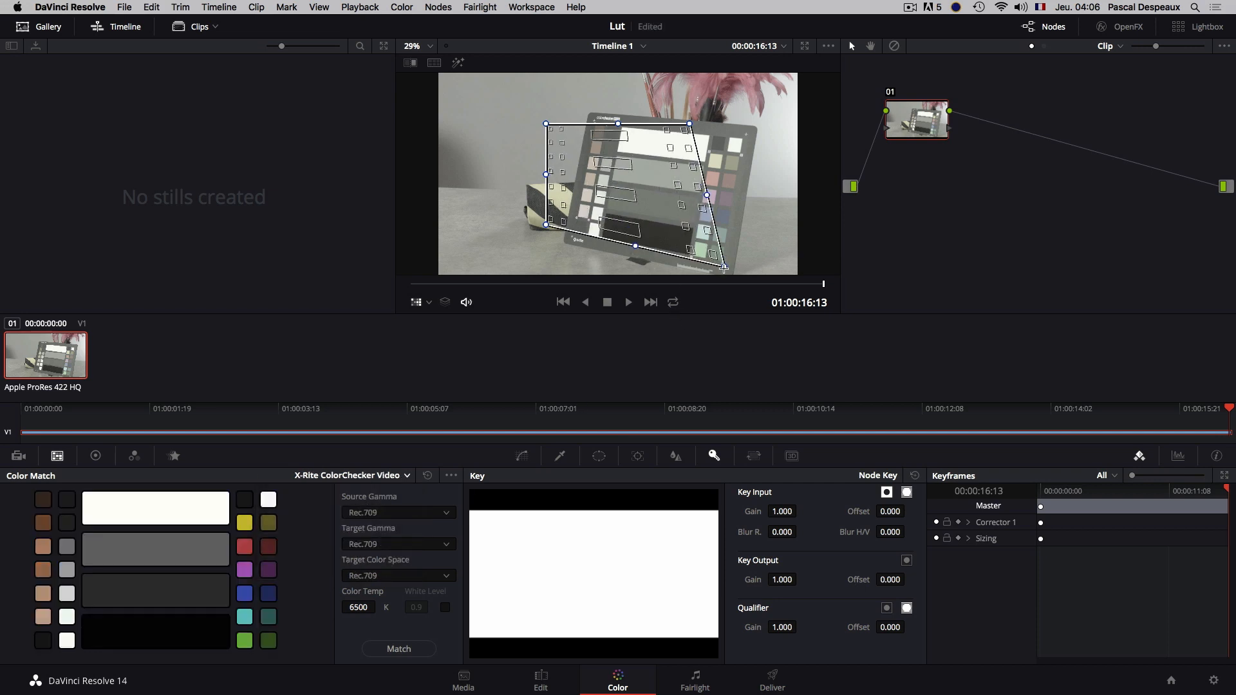
left_click_drag(689, 121, 747, 134)
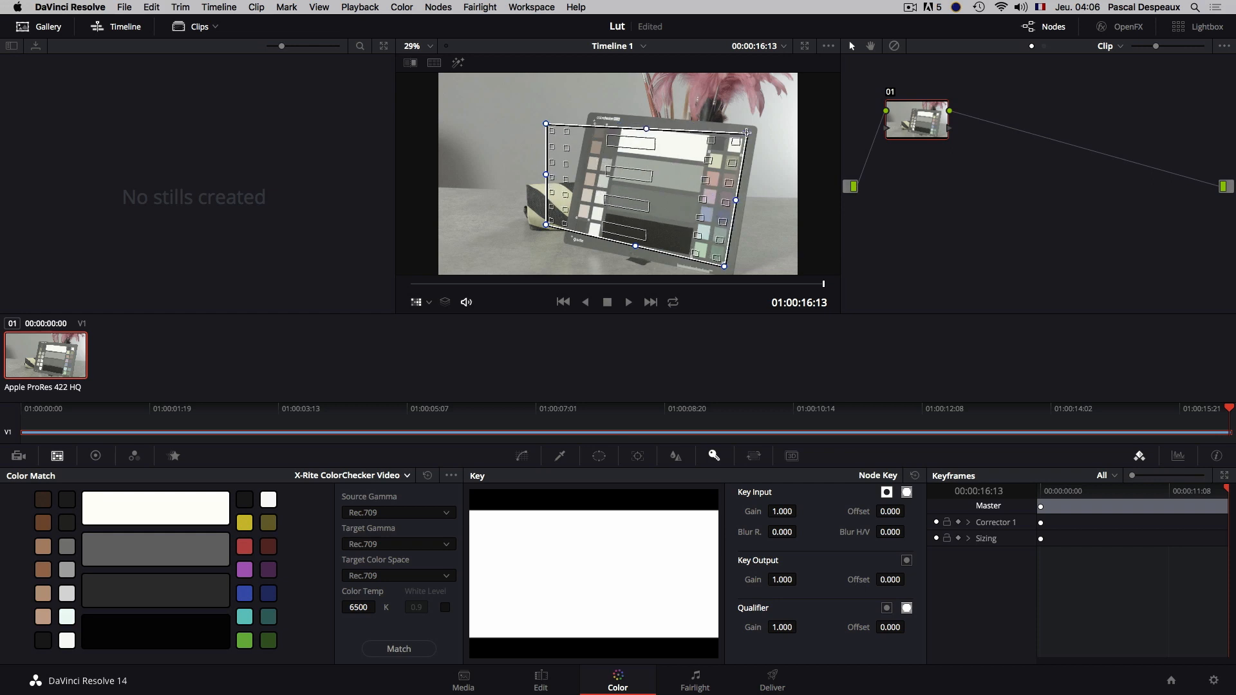
left_click_drag(549, 124, 596, 120)
left_click_drag(546, 225, 570, 238)
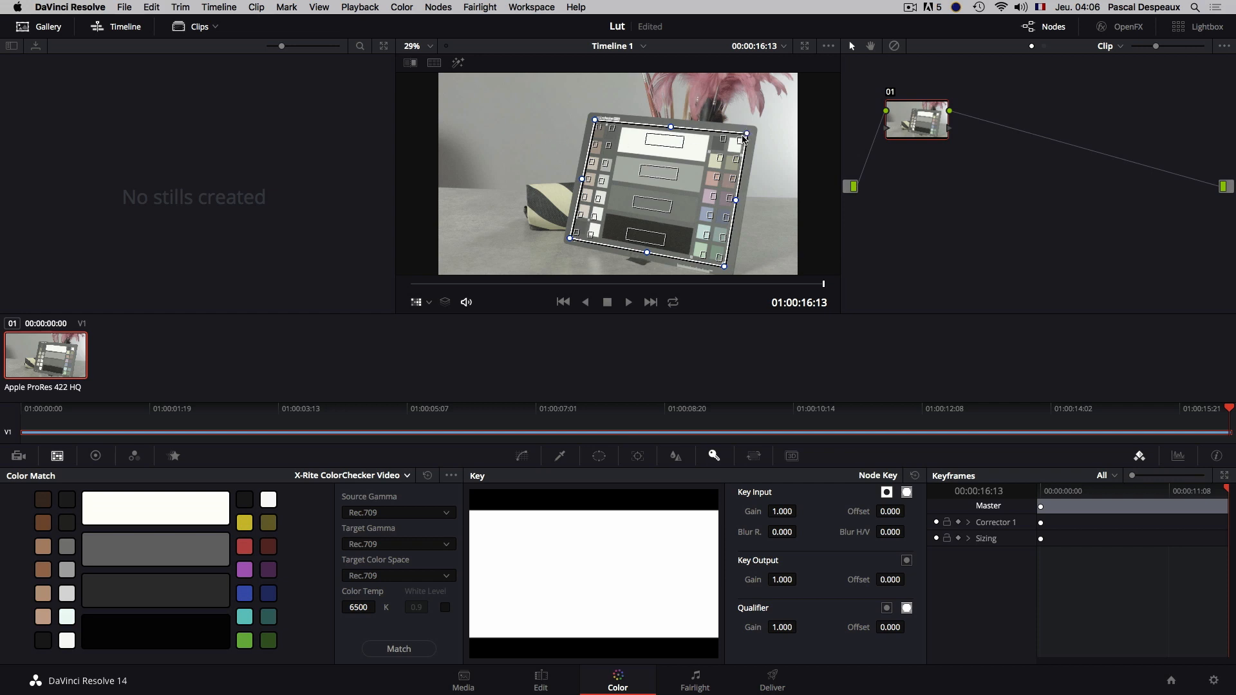
left_click_drag(747, 134, 742, 139)
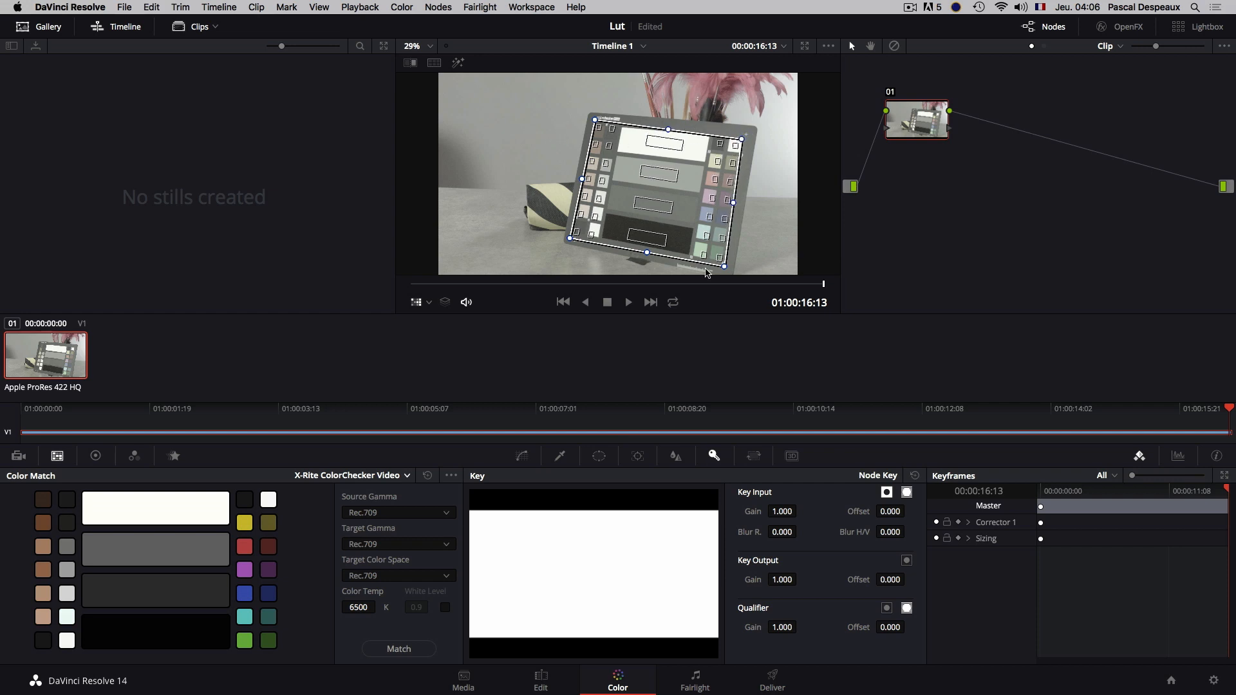
left_click_drag(723, 264, 720, 260)
left_click_drag(570, 239, 575, 232)
left_click_drag(594, 119, 595, 123)
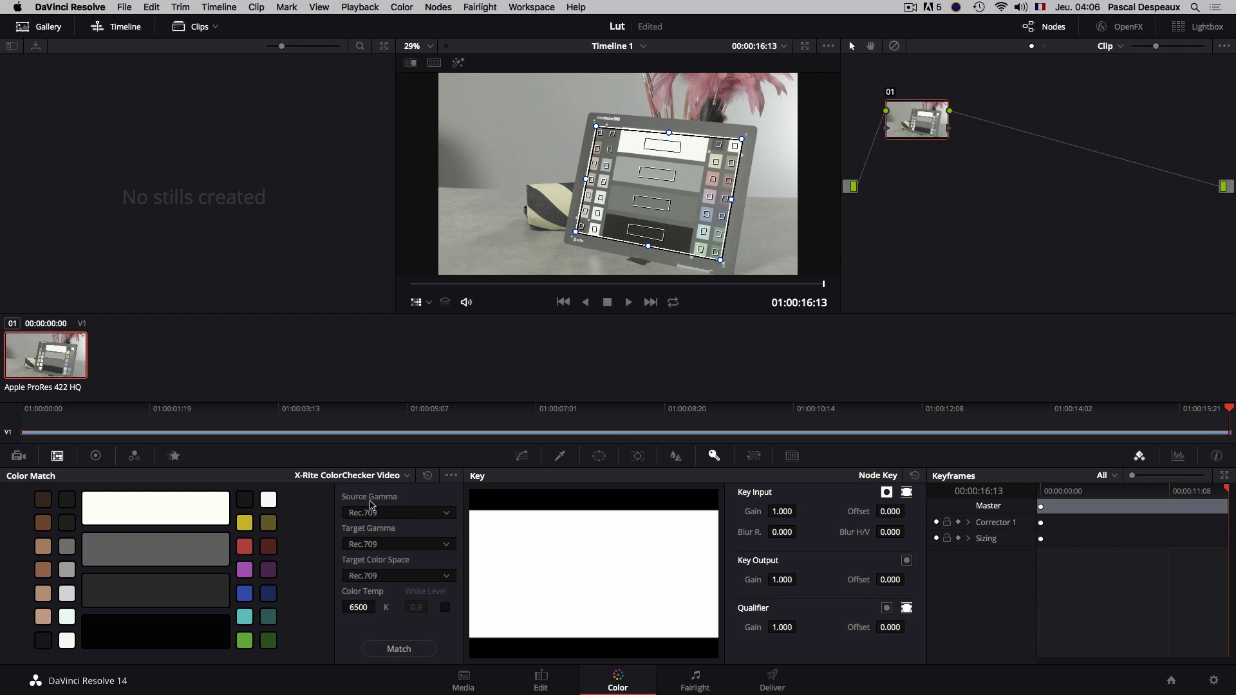
- Match the chart colors with Blackmagic Design Film as the source gamma and switch the viewer overlay to Qualifier
left_click(447, 513)
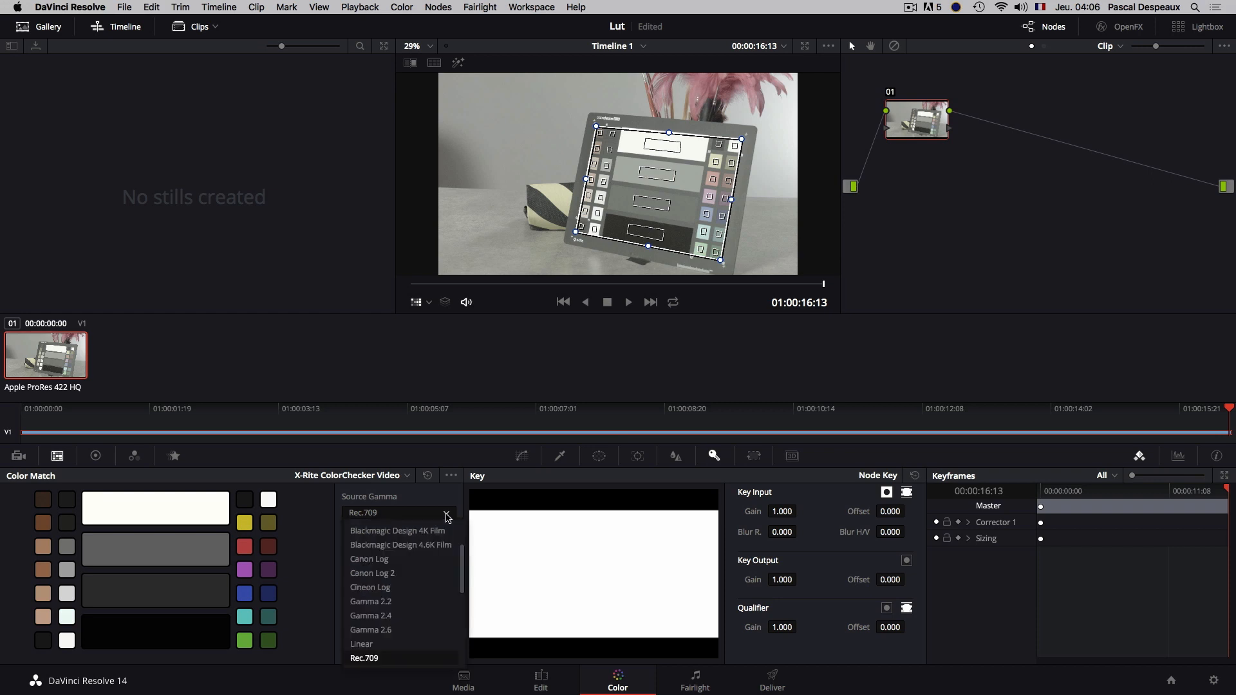
scroll(418, 553, "up", 2)
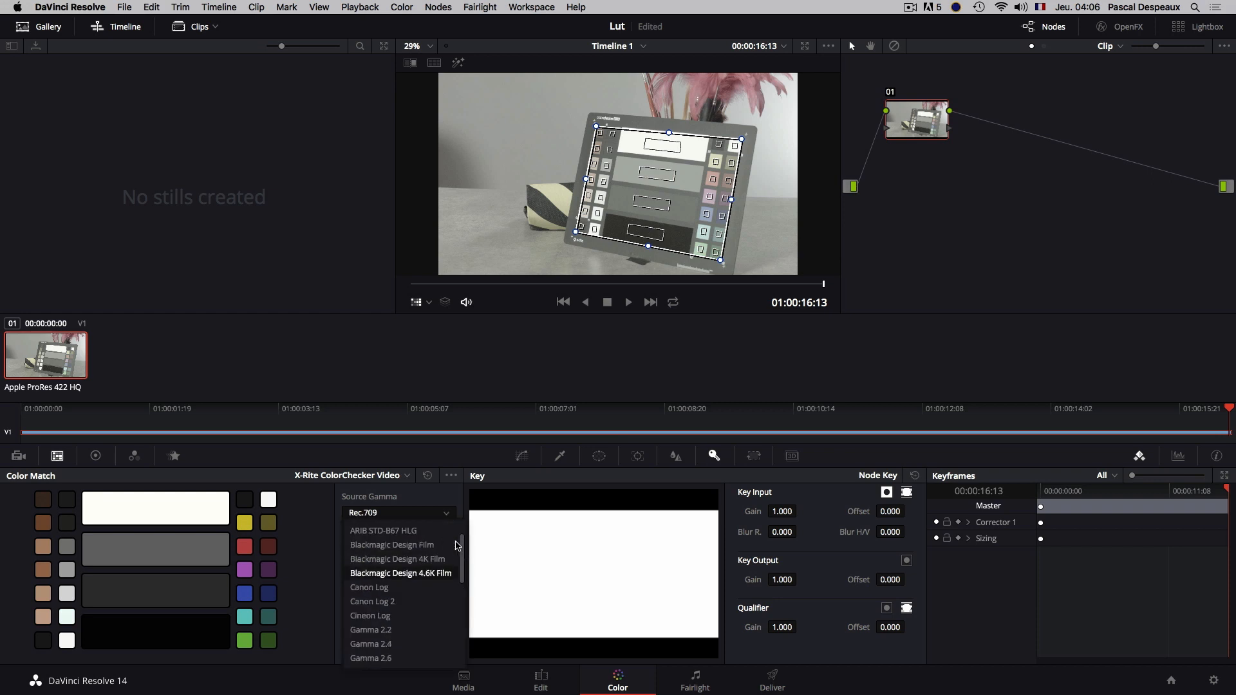
left_click(406, 547)
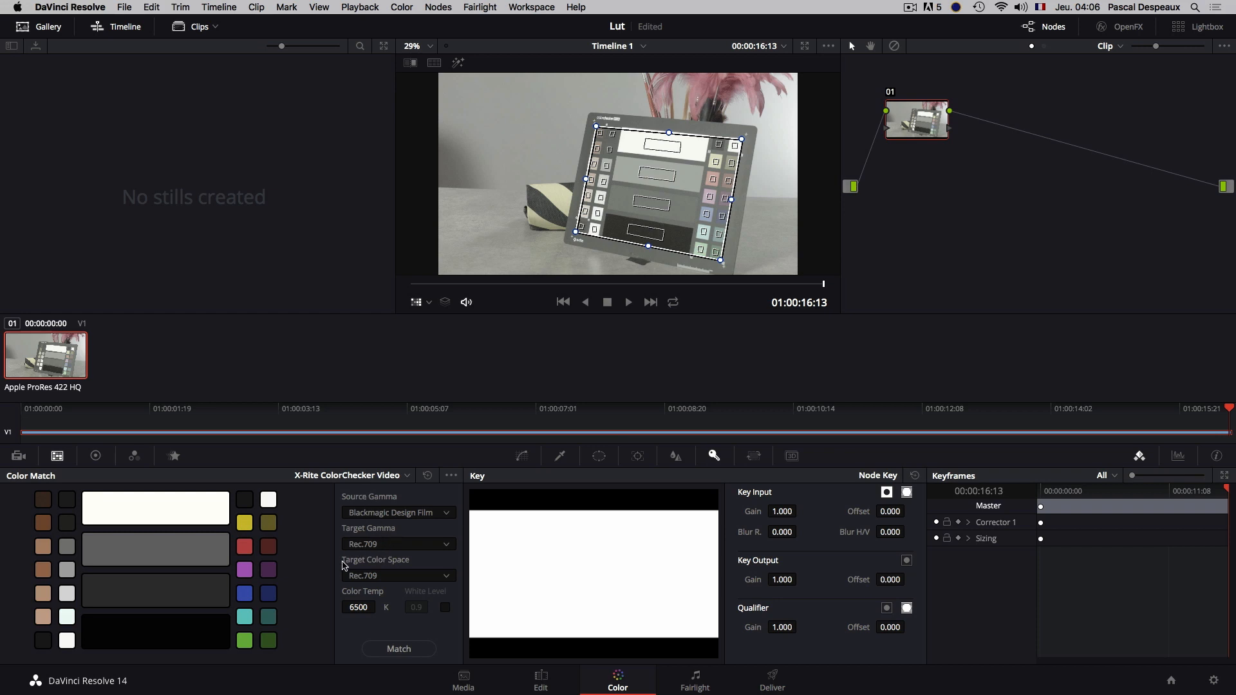
left_click(399, 648)
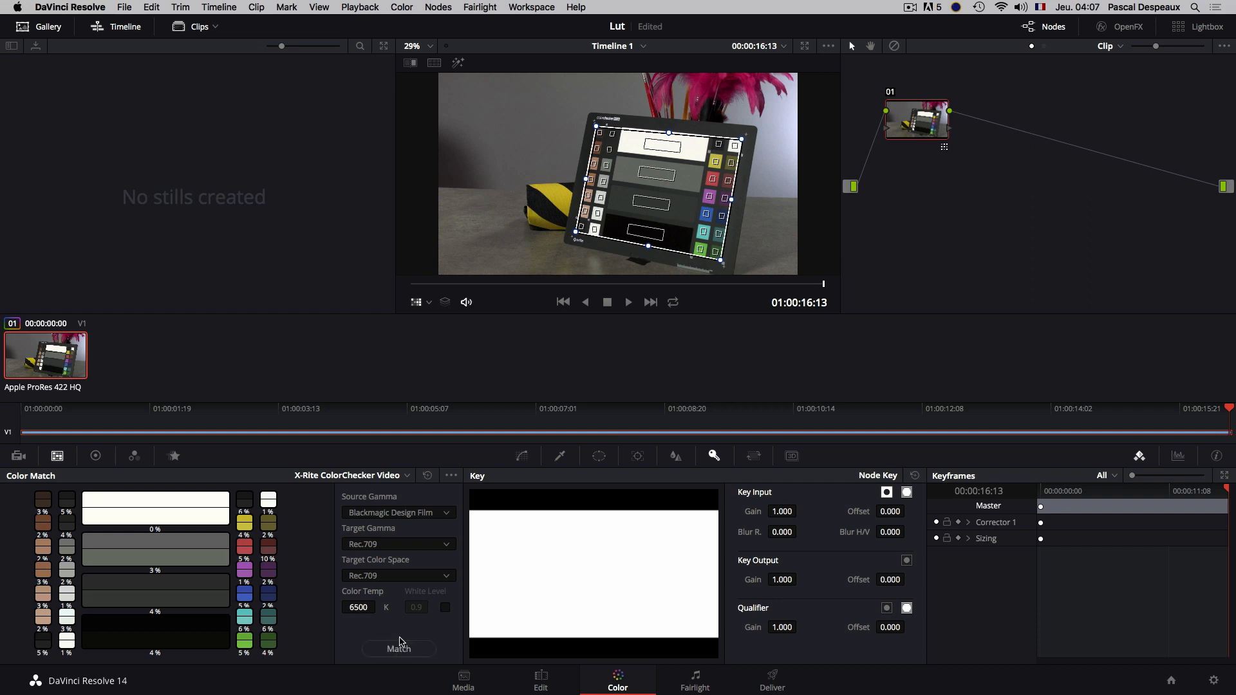
left_click(430, 305)
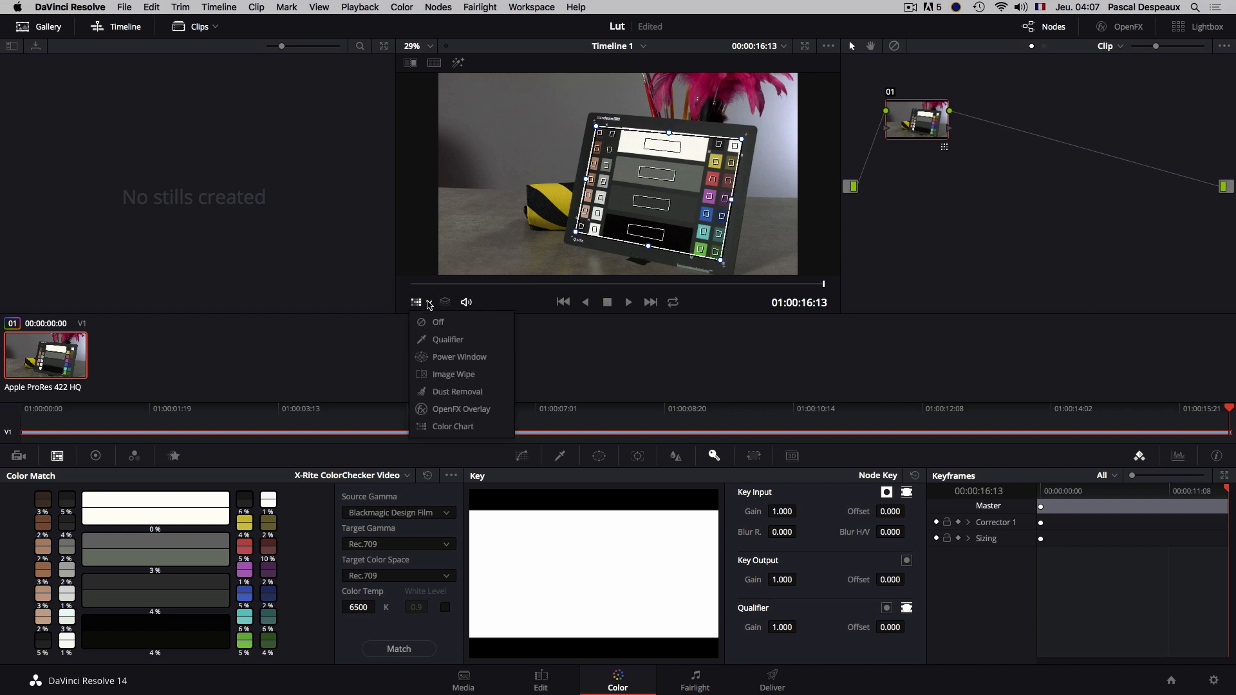
left_click(432, 339)
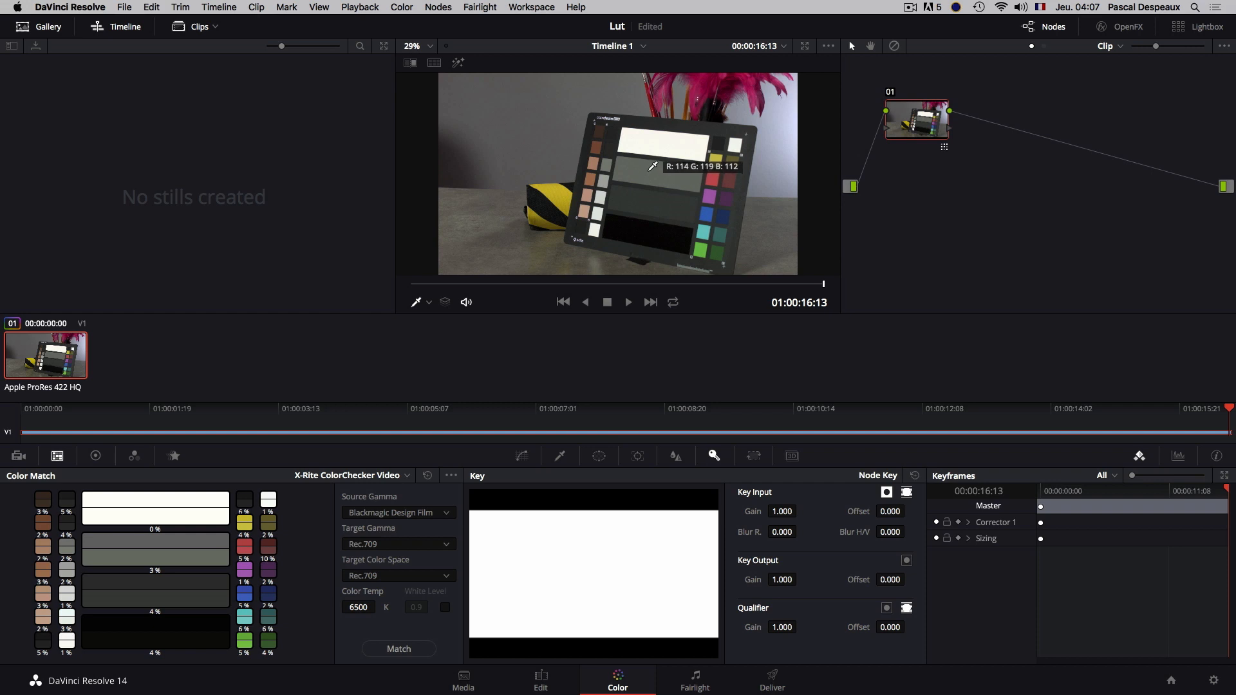
- Reset the applied match and match the chart again with a color temperature of 6600 K
left_click(452, 475)
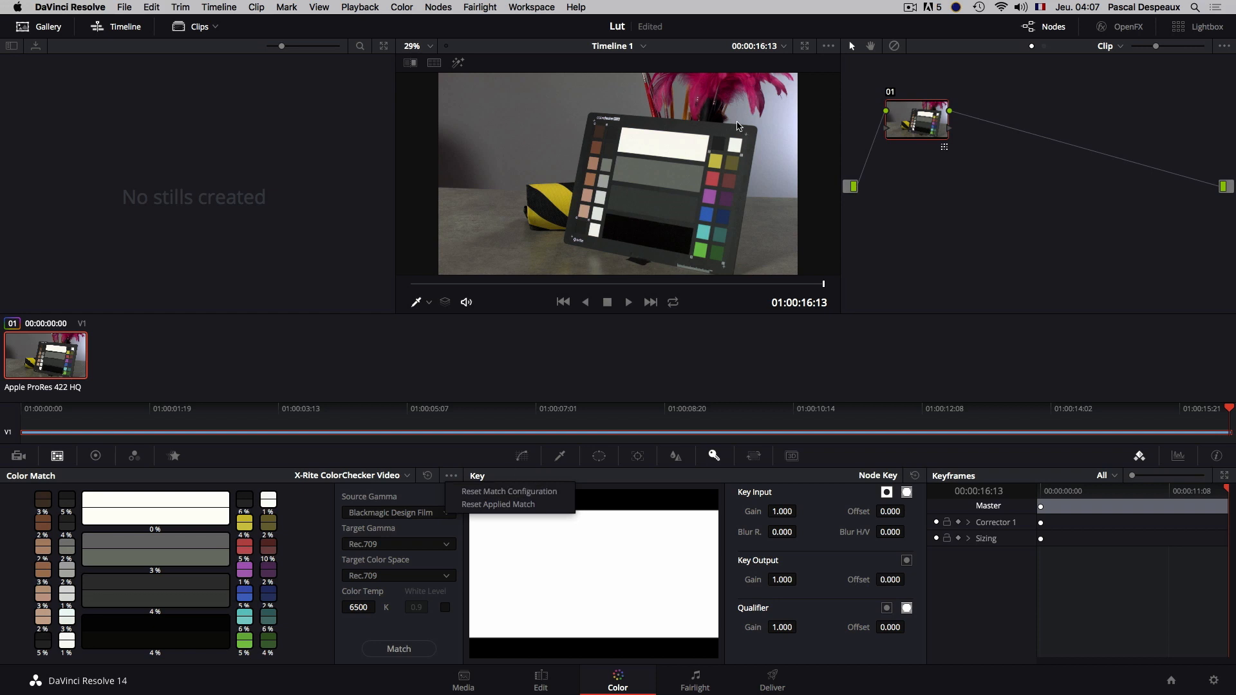
left_click(480, 506)
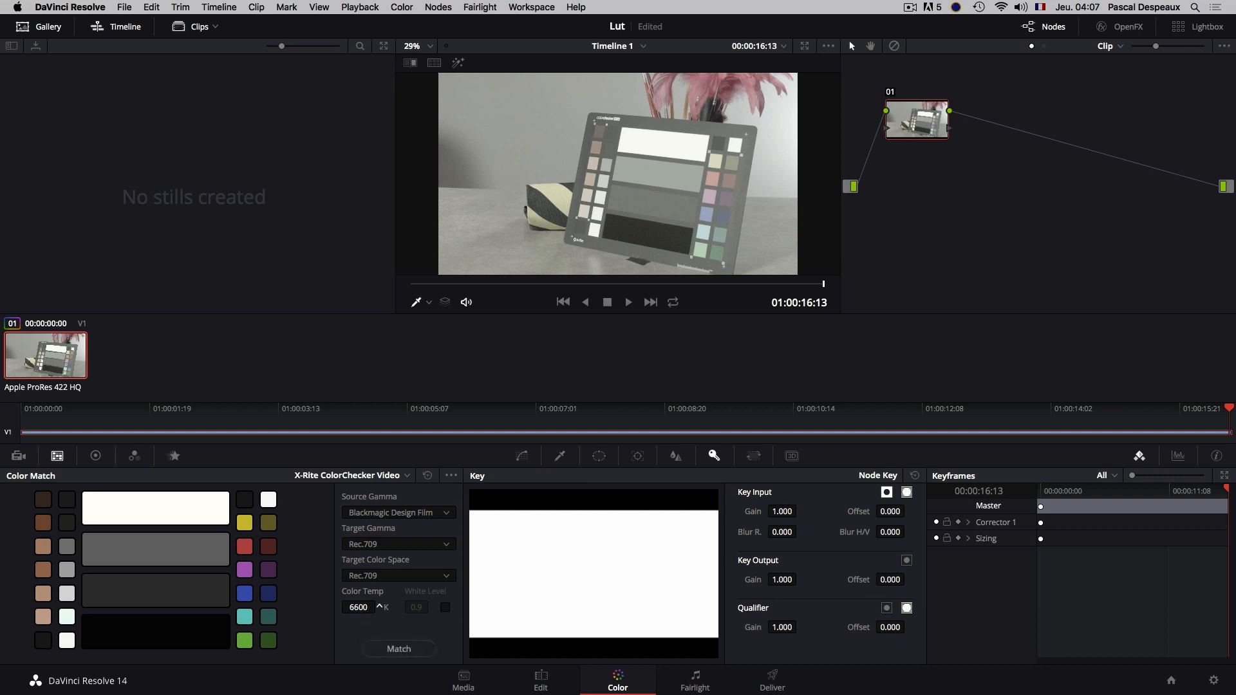
left_click(399, 648)
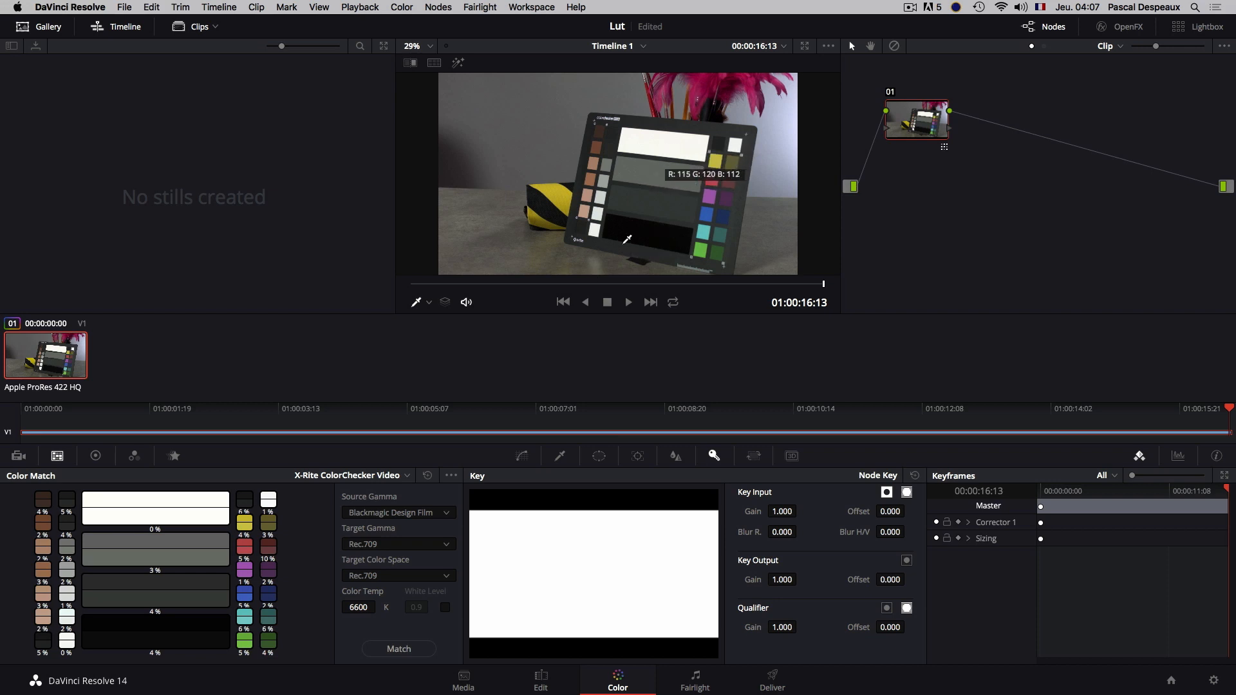
- Reset the applied match and redo it with the color temperature set to 6800 K
left_click(451, 475)
left_click(499, 504)
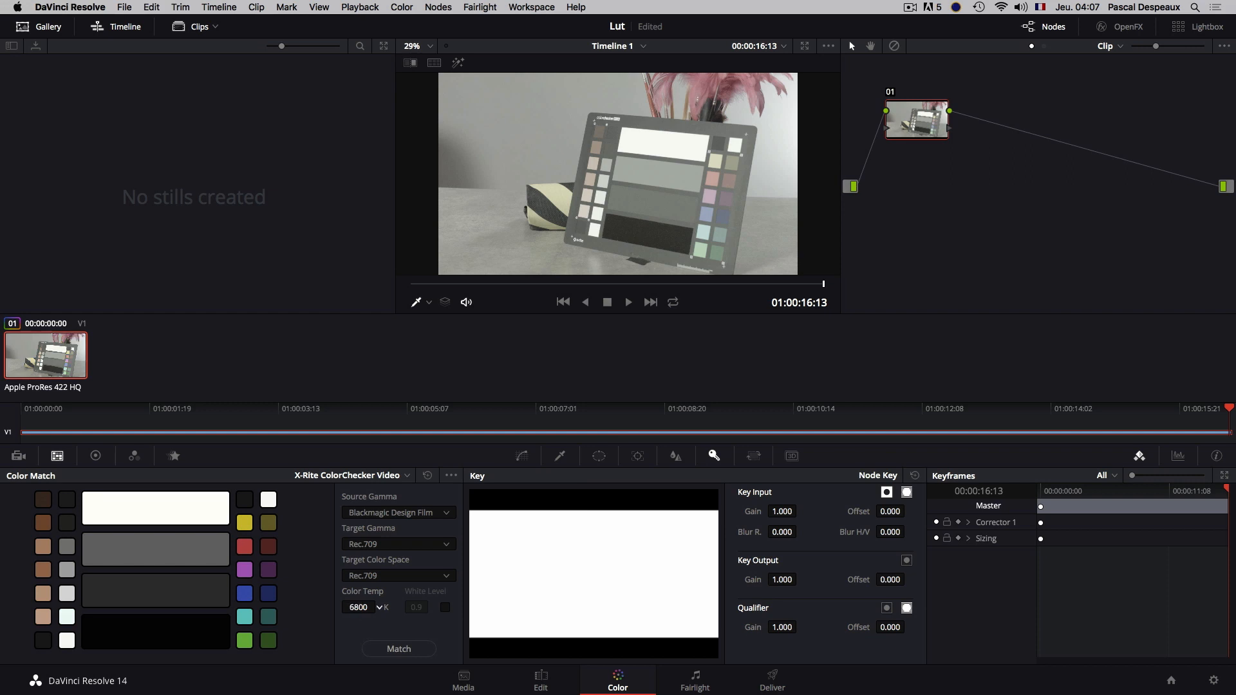
left_click(399, 649)
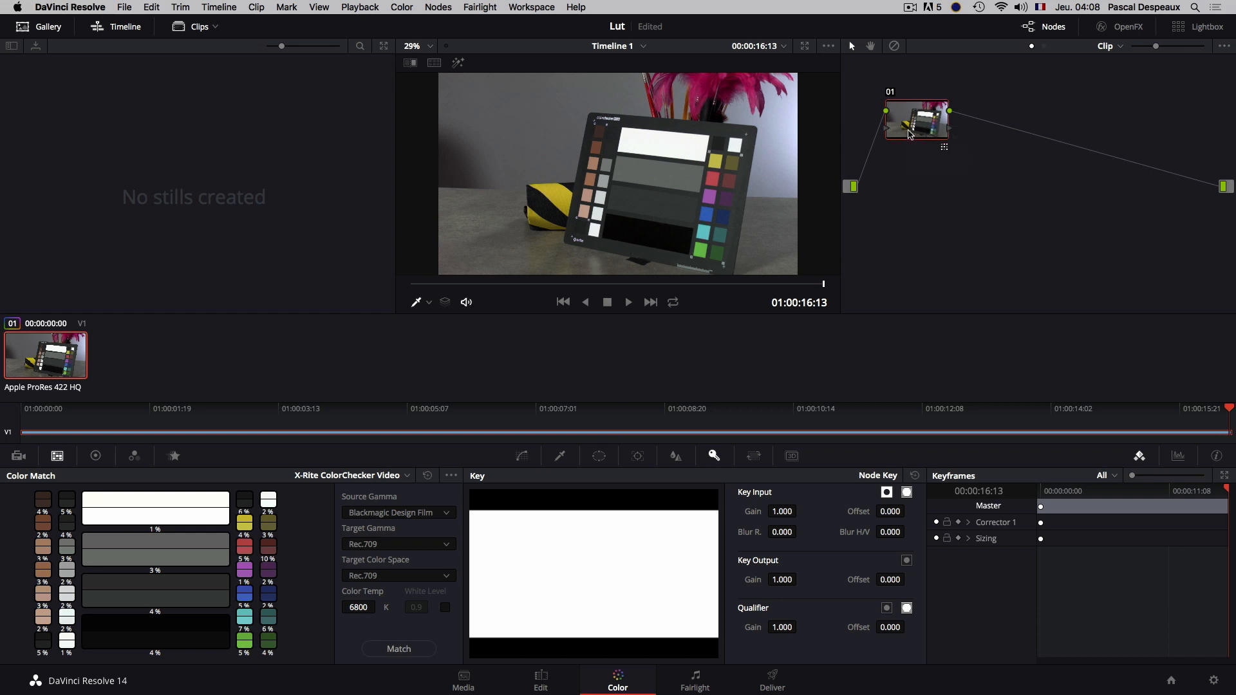
- Add a serial node after the color-matched node and place one highlight and one shadow control point on its custom curve
key("alt+s")
left_click_drag(987, 122, 986, 194)
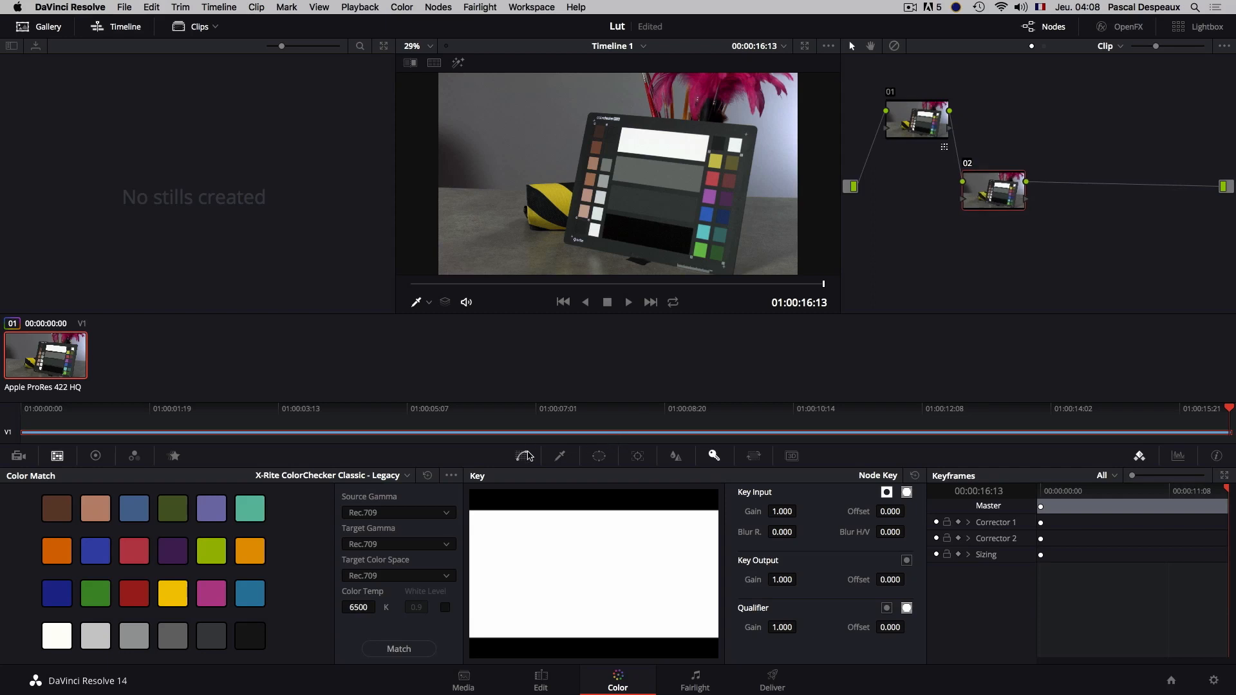
left_click(95, 456)
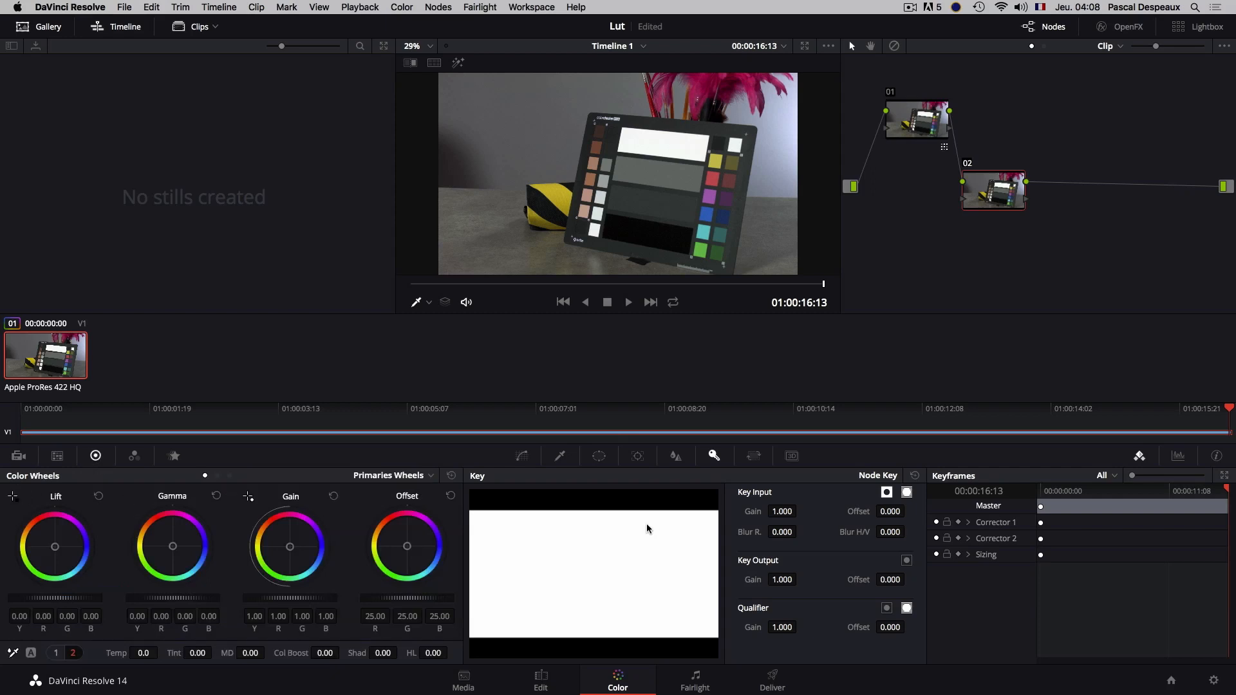
left_click(522, 455)
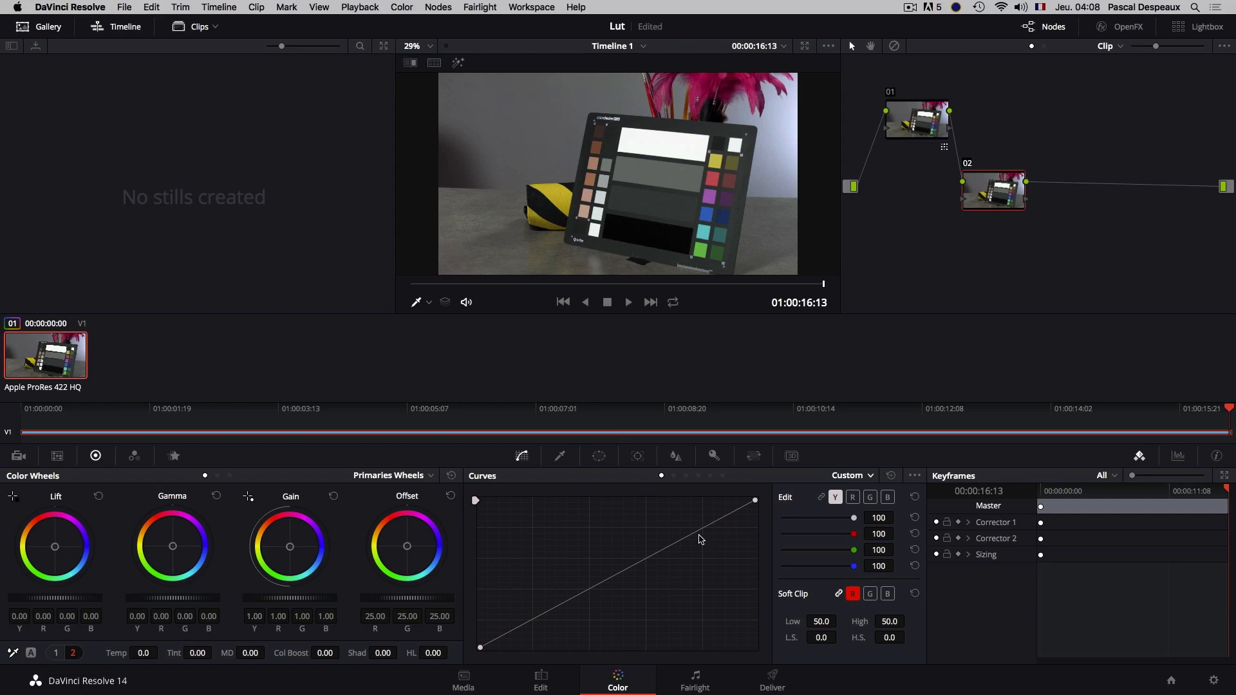
left_click_drag(704, 528, 703, 525)
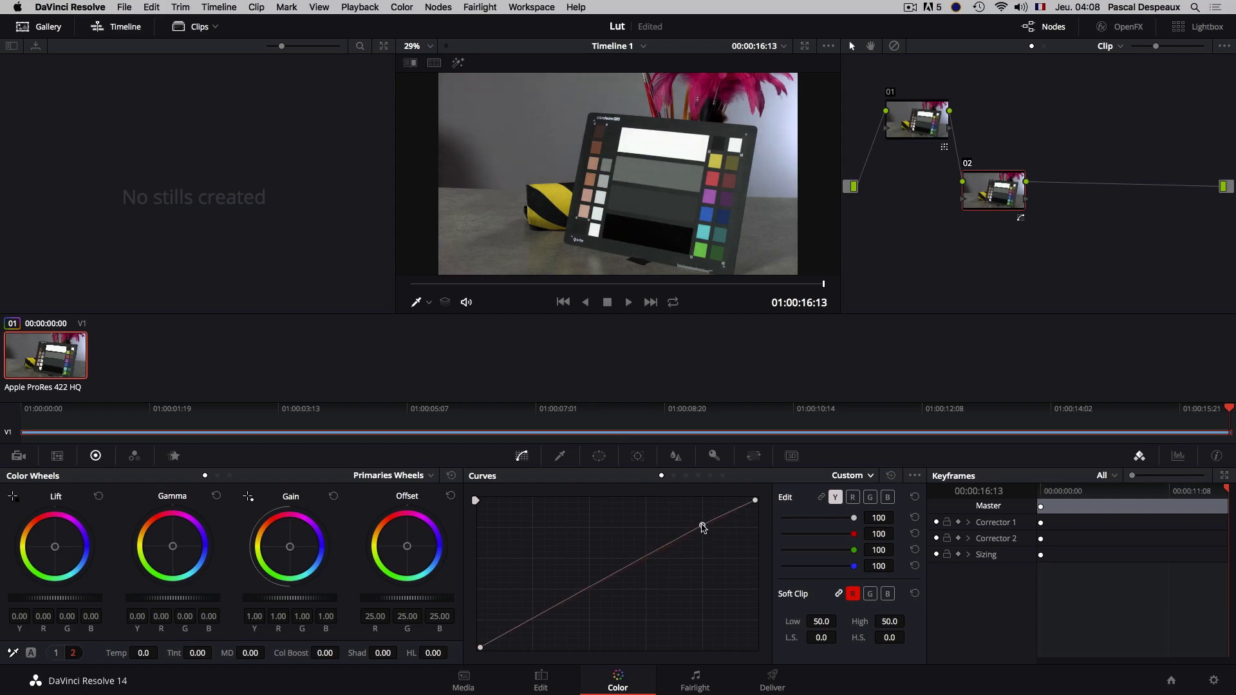
left_click(533, 623)
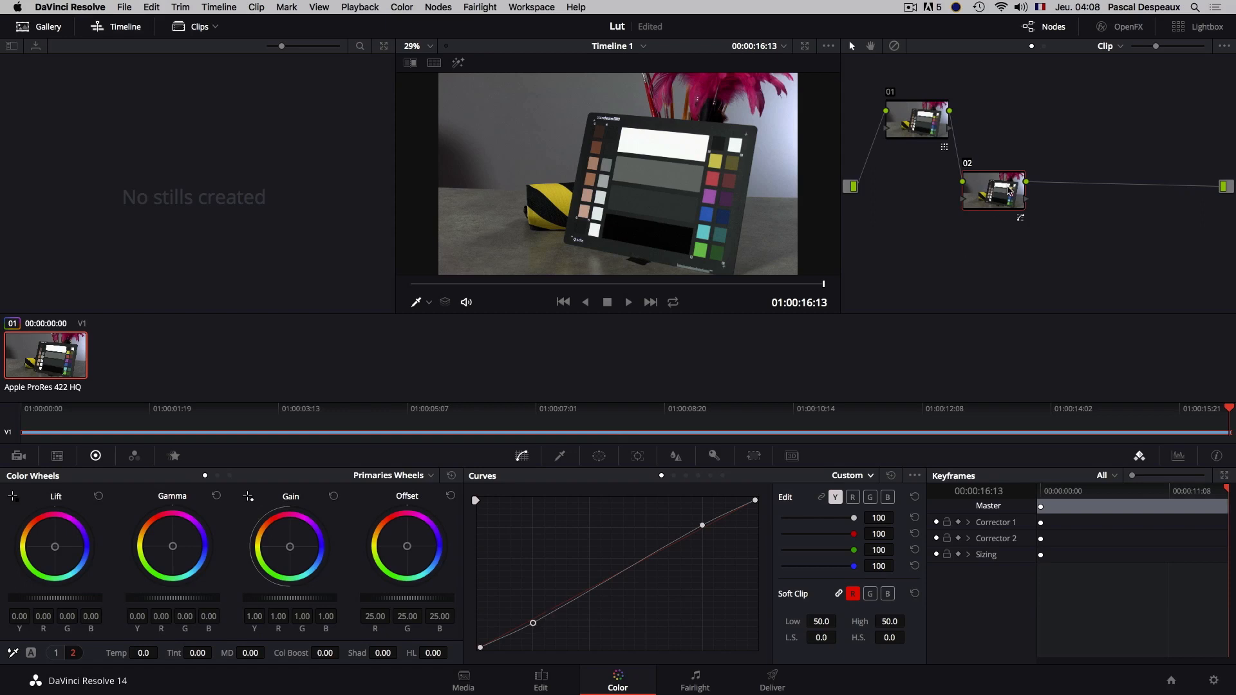
- Add a third serial node, and with the second node reselected show the scopes window just below the viewer image
key("alt+s")
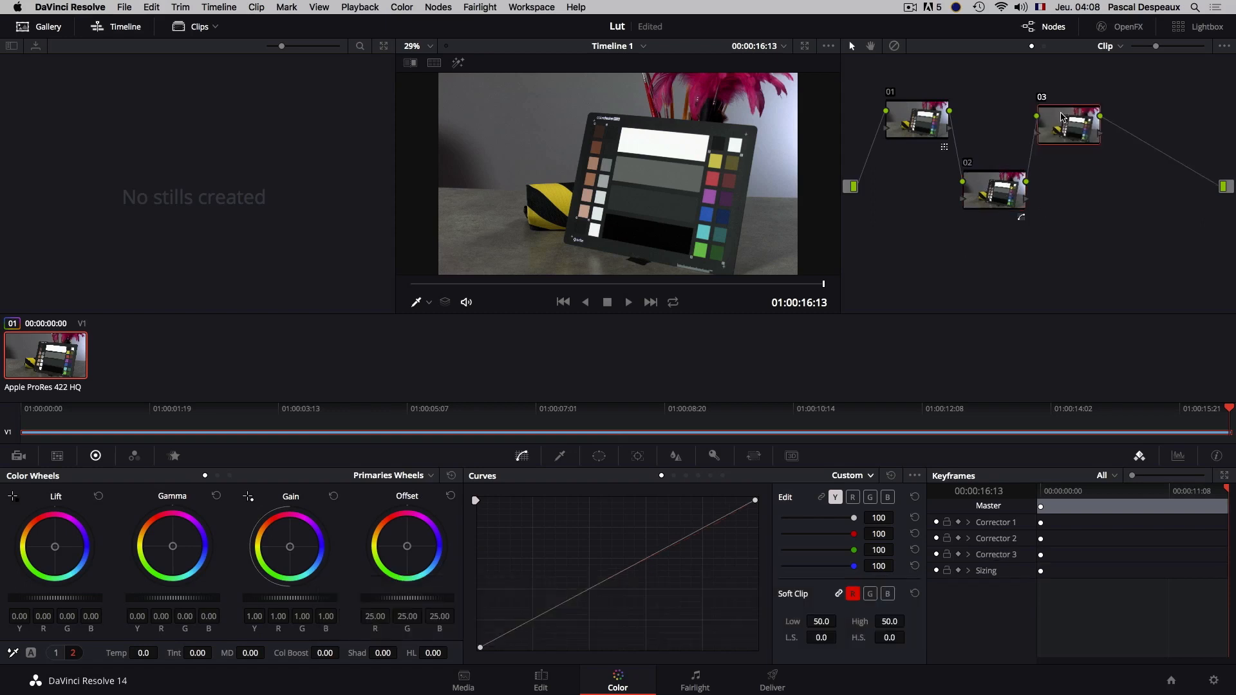
left_click(988, 201)
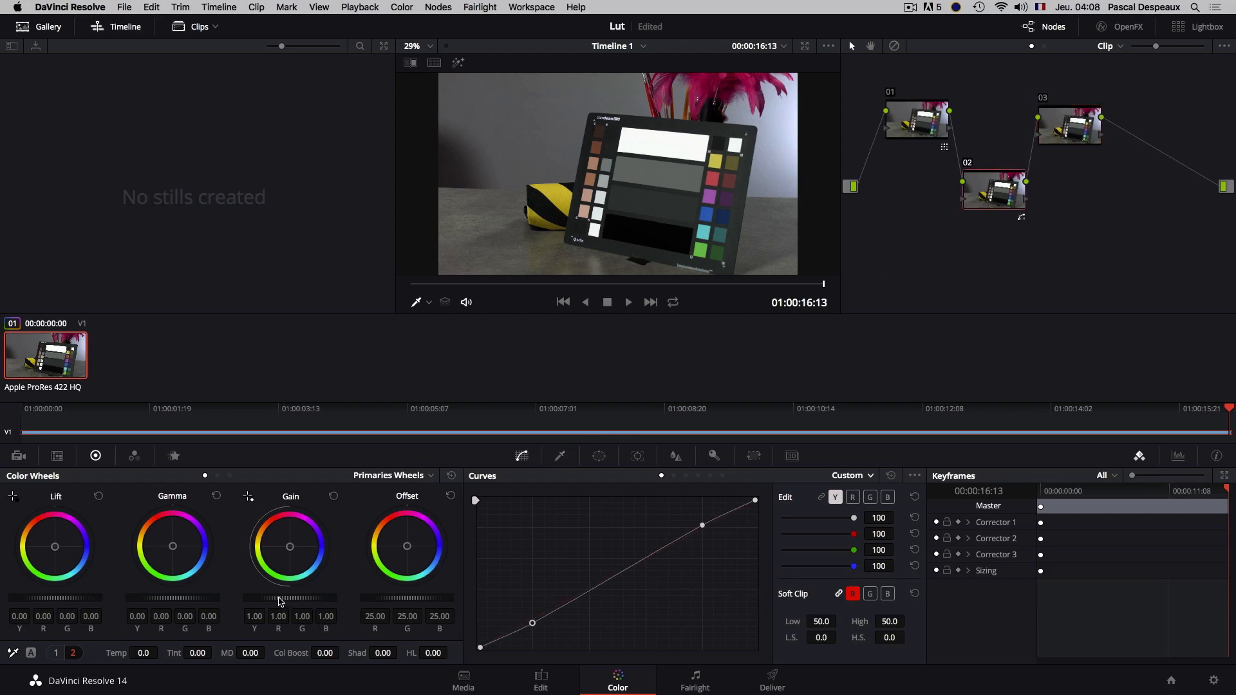
right_click(523, 172)
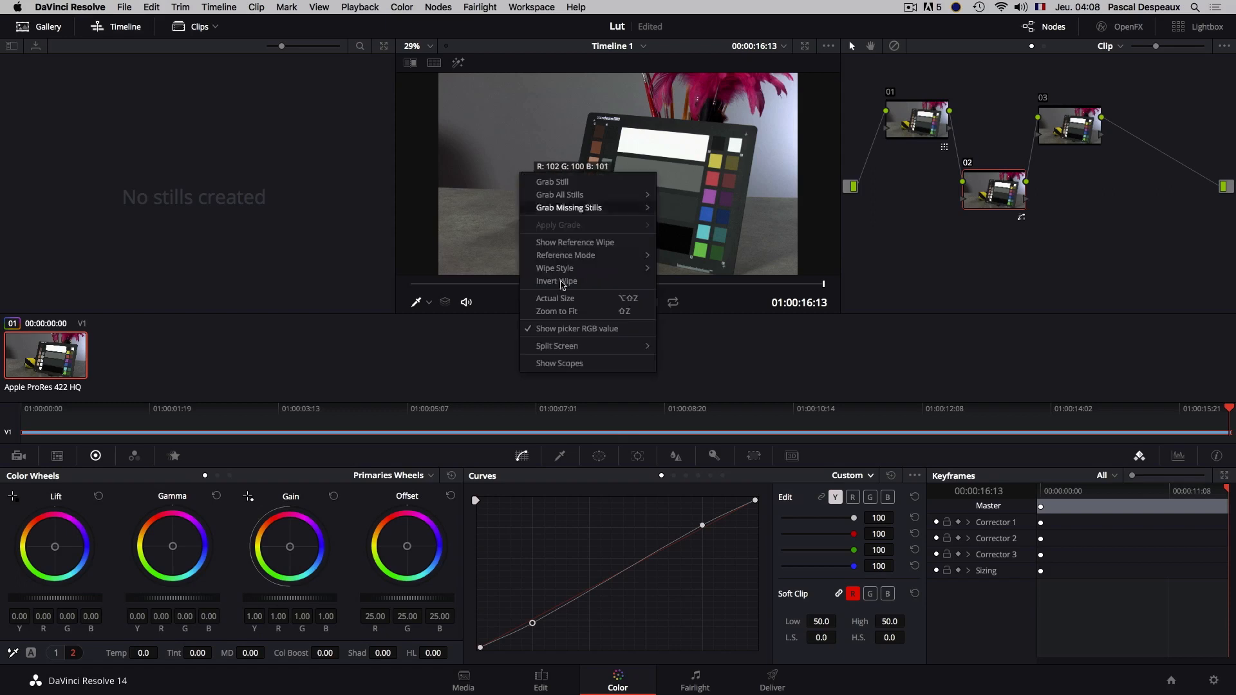
left_click(574, 363)
left_click_drag(262, 104, 667, 306)
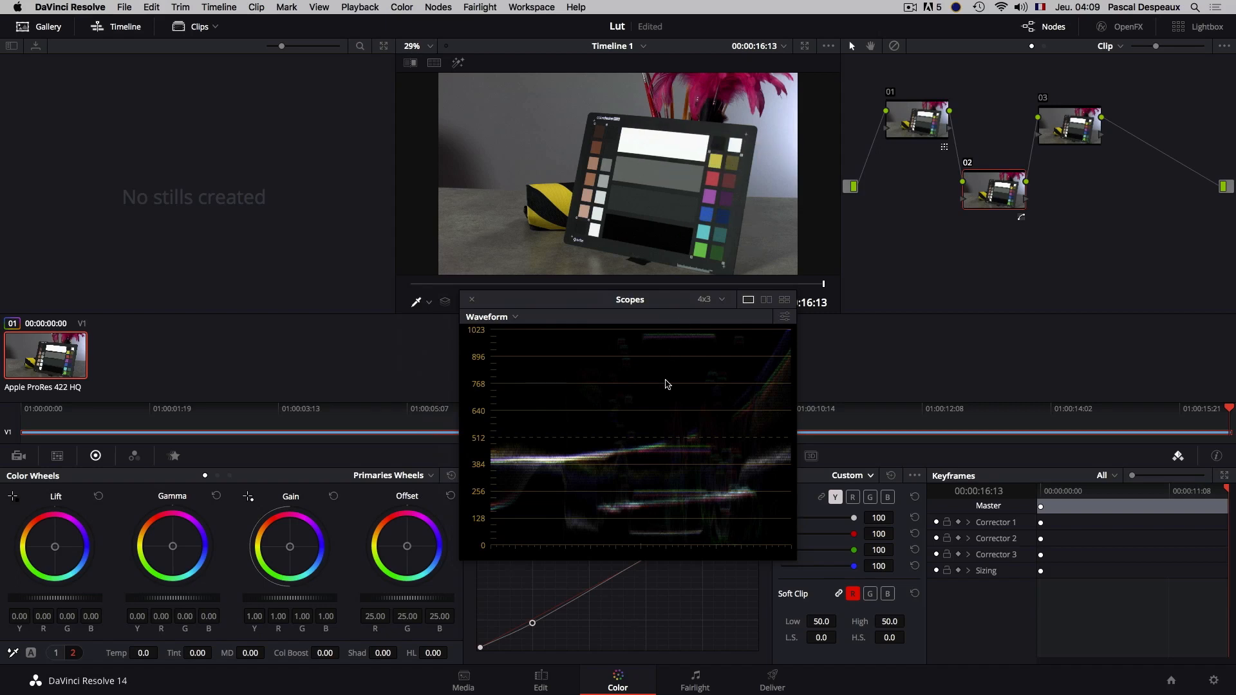
- Raise the second node's master gain to 1.02 and lower its master lift to -0.02
mouse_move(637, 234)
left_click_drag(271, 598, 281, 599)
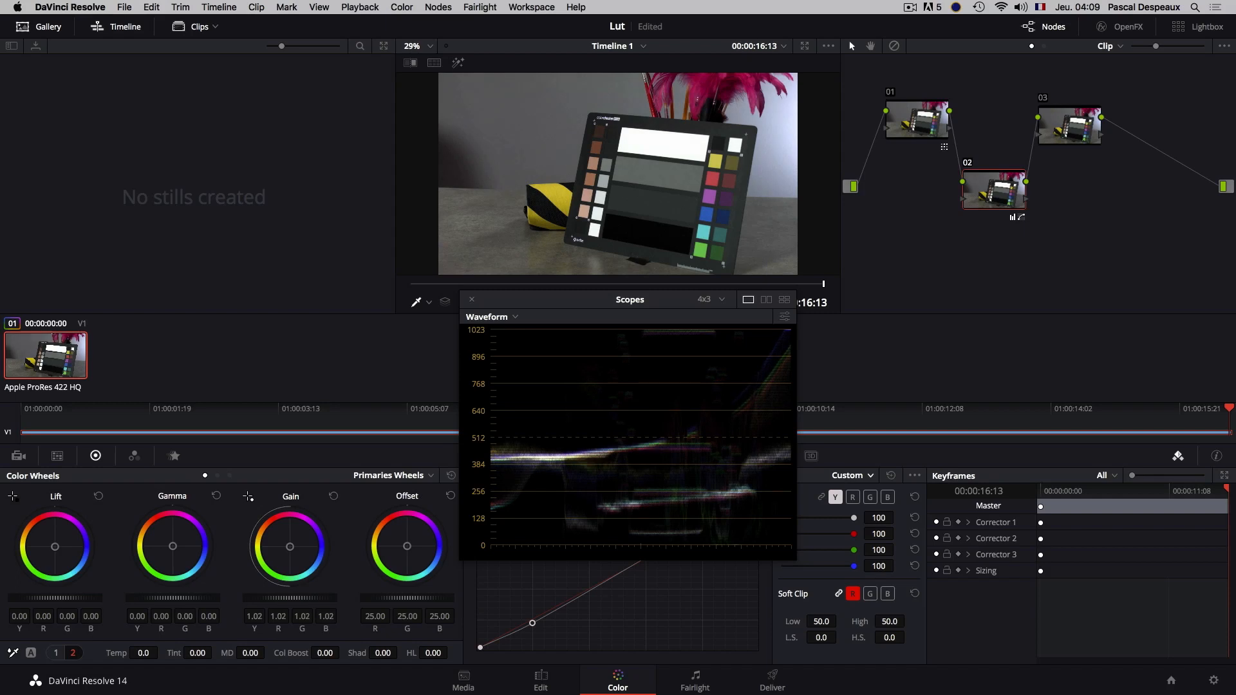
left_click_drag(75, 599, 65, 599)
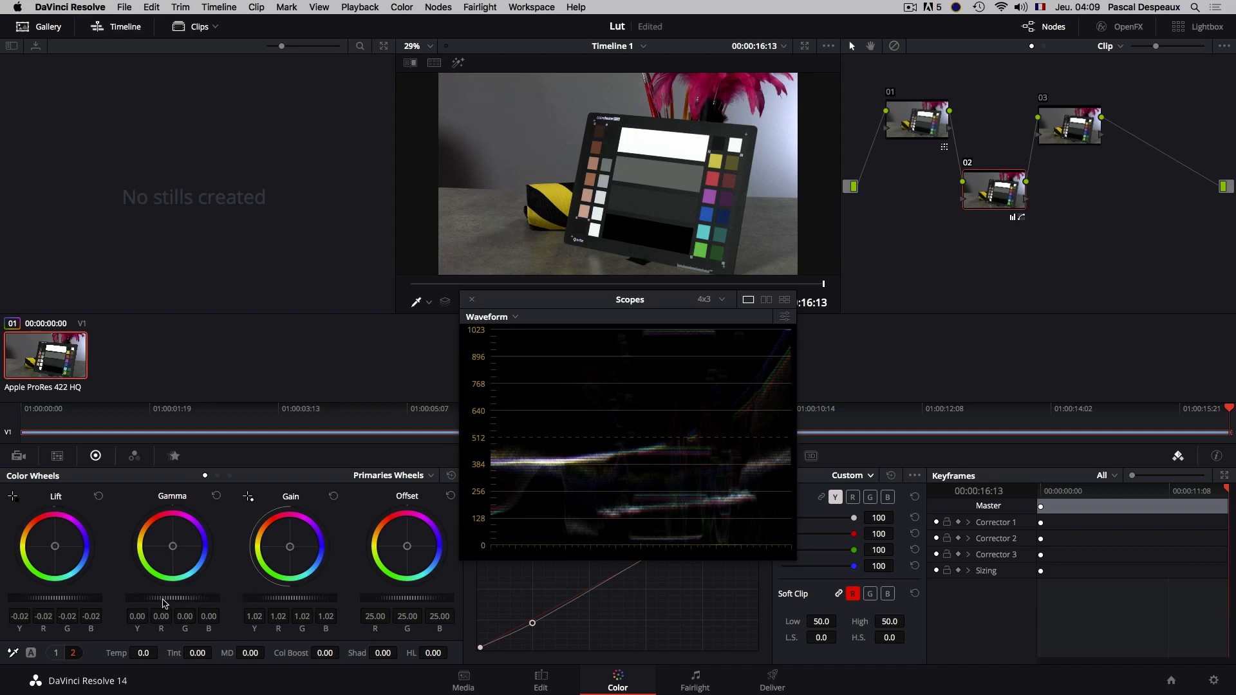
- Raise the second node's master gamma to 0.02 and close the scopes window
left_click_drag(160, 599, 163, 598)
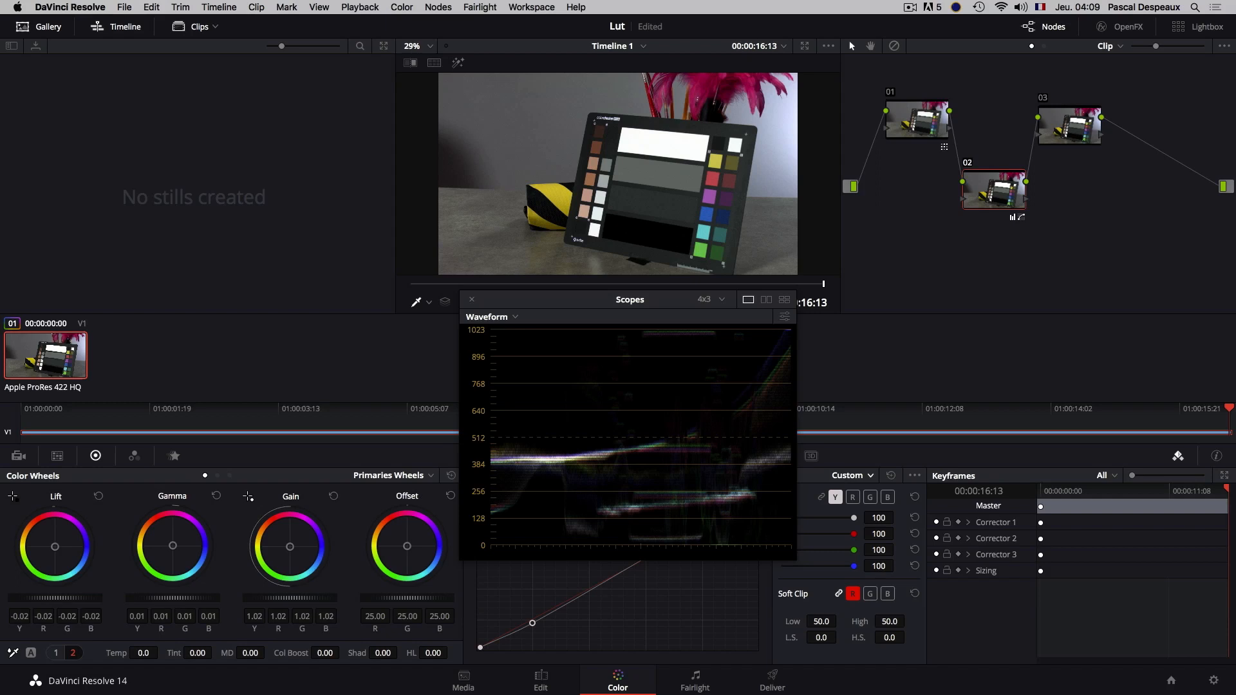
left_click_drag(169, 596, 175, 597)
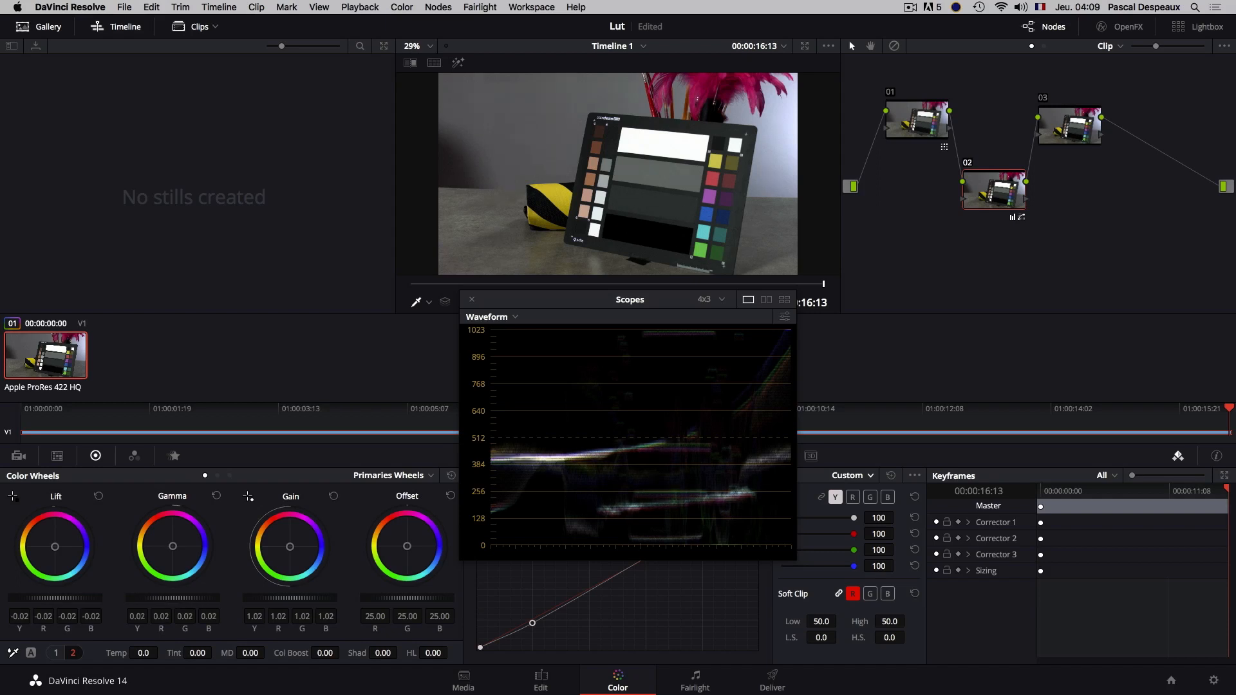
left_click_drag(522, 300, 535, 311)
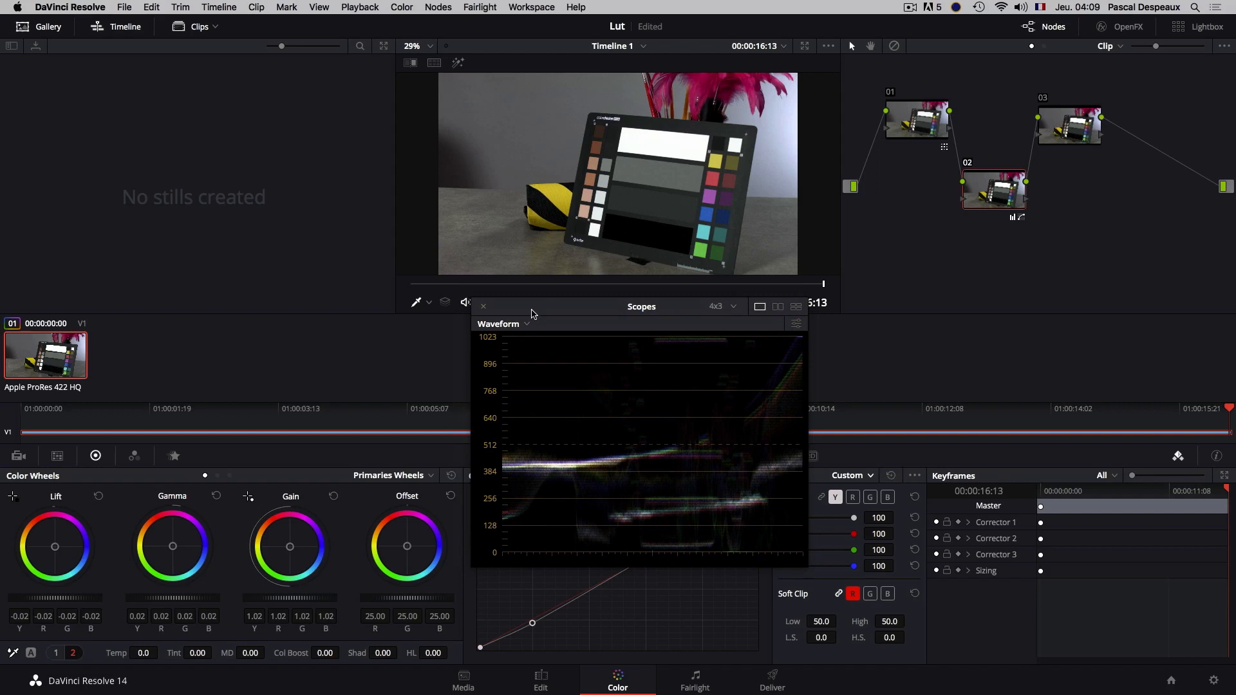
left_click(483, 307)
- On the third node, use the RGB Mixer to set red in Red Output, green in Green Output and blue in Blue Output to 2.00
left_click(1059, 127)
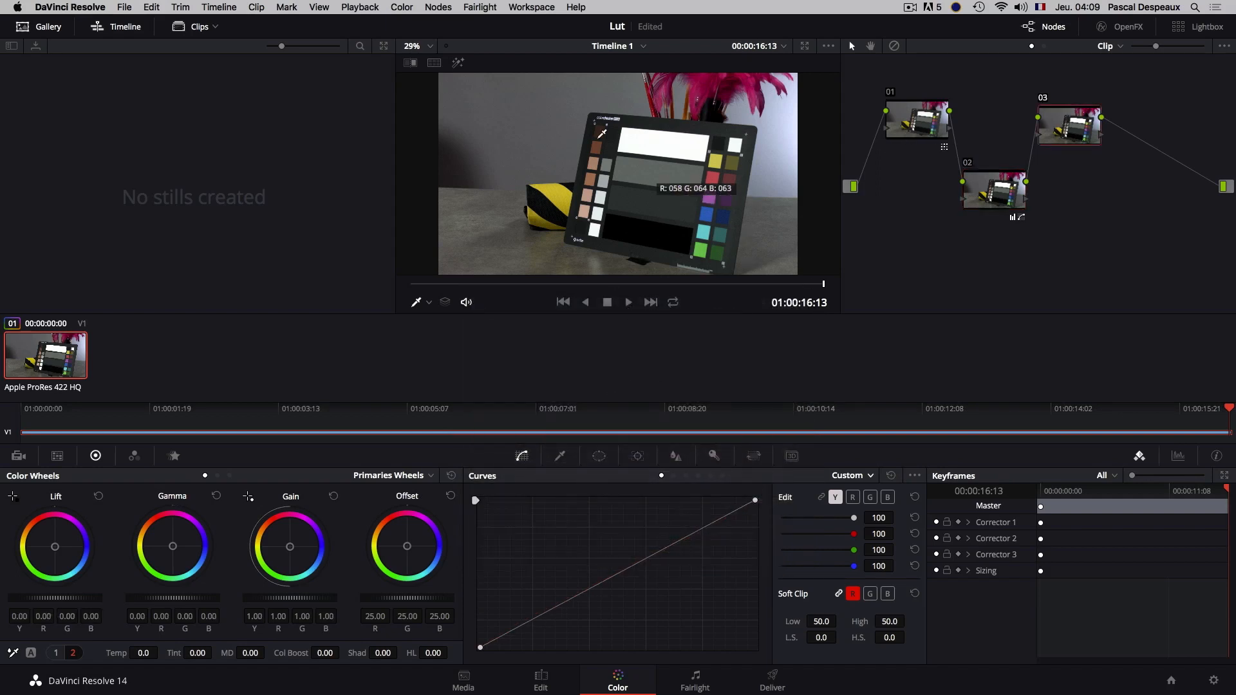
left_click(134, 457)
left_click_drag(420, 533, 419, 511)
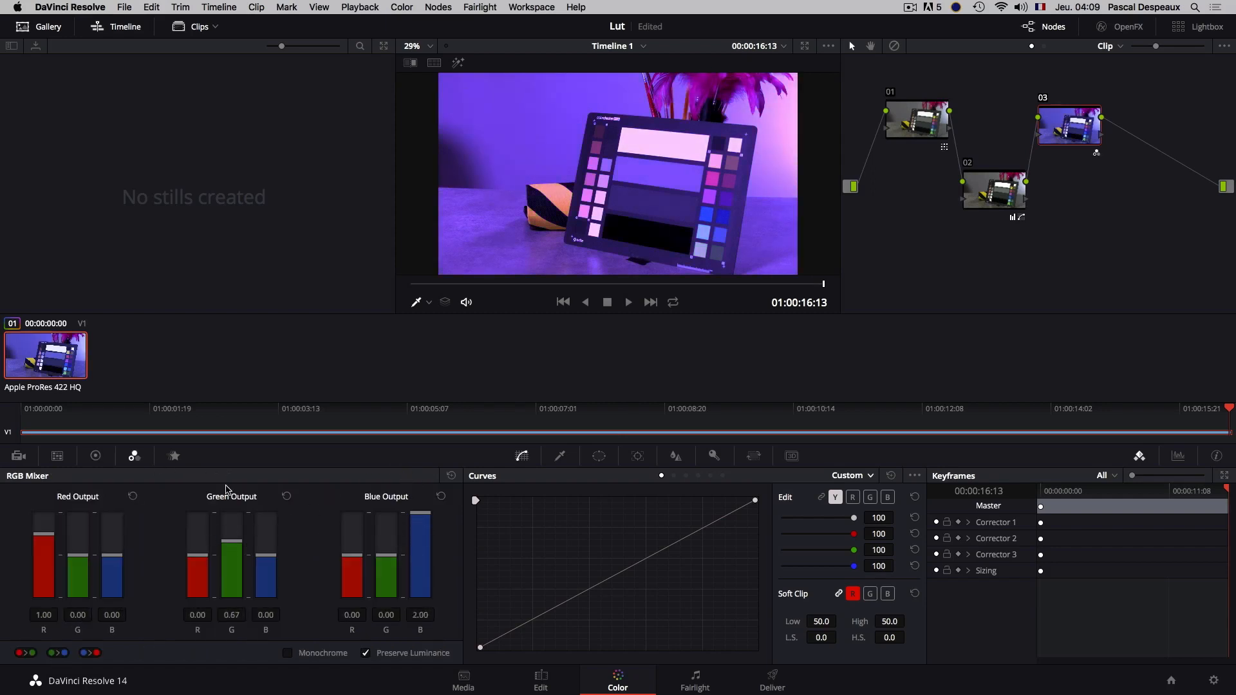
left_click_drag(232, 542, 232, 512)
left_click_drag(44, 542, 43, 512)
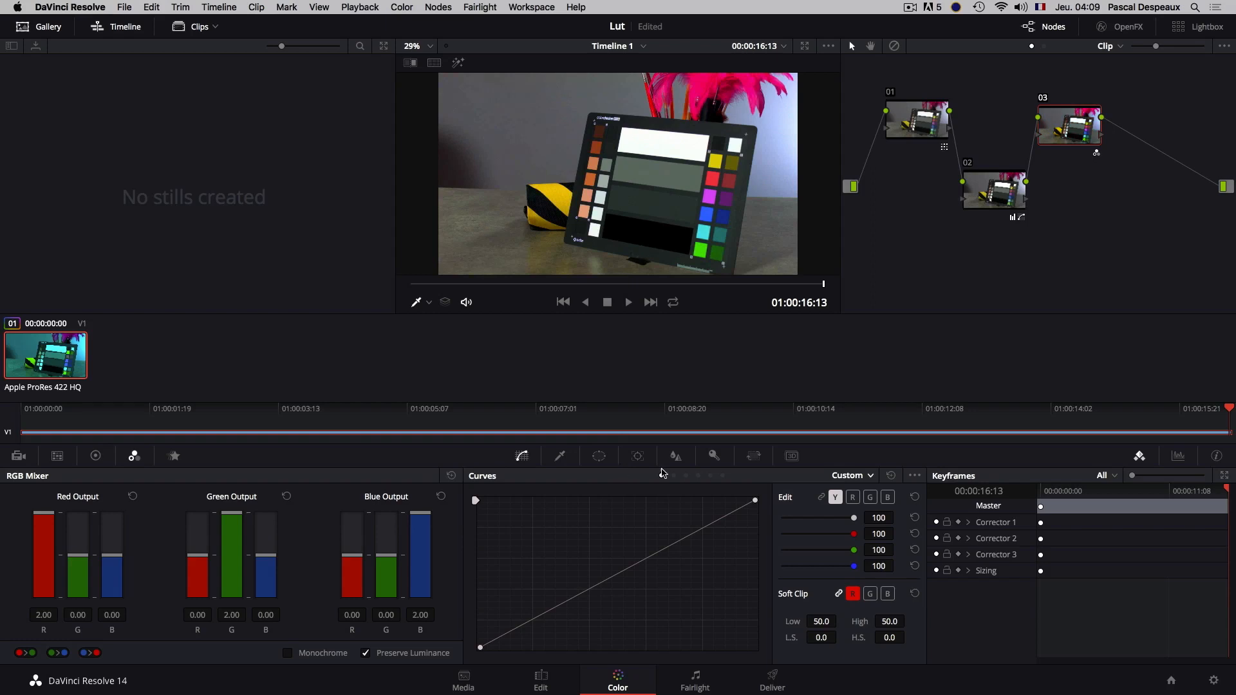
- Reduce the third node's key output gain to 0.556, checking the image full screen while adjusting
left_click(714, 456)
mouse_move(787, 580)
left_mouse_down()
mouse_move(747, 580)
mouse_move(801, 578)
left_mouse_up()
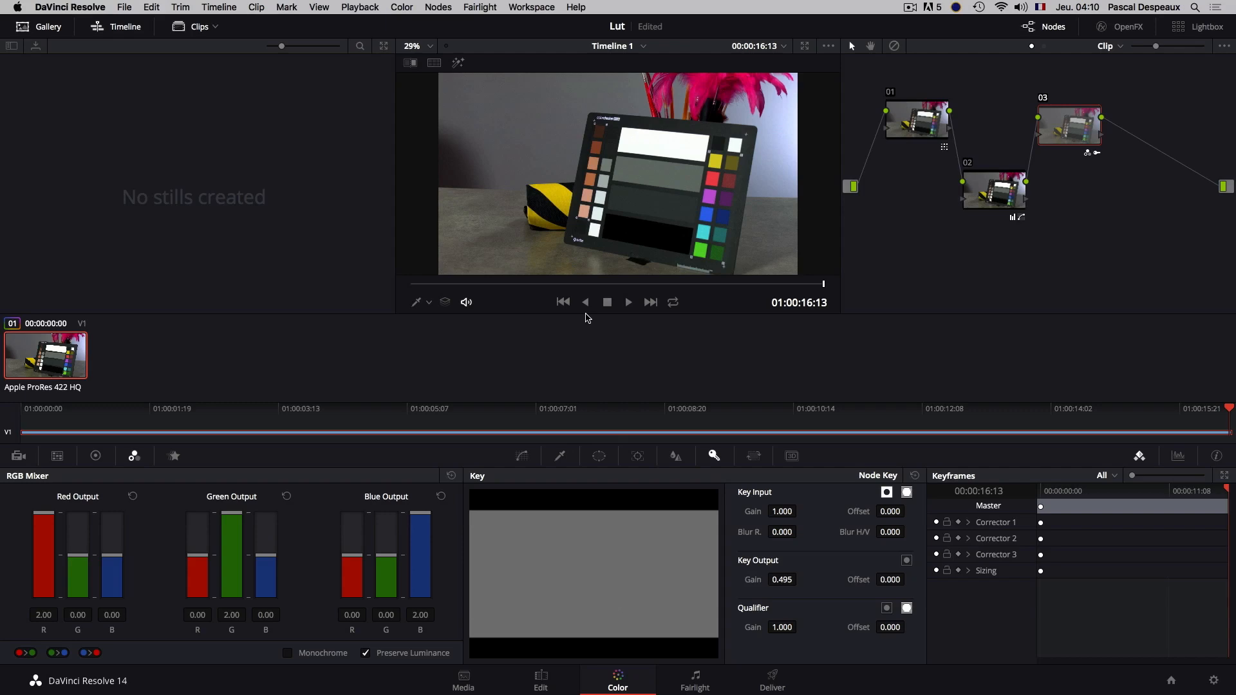
key("super+f")
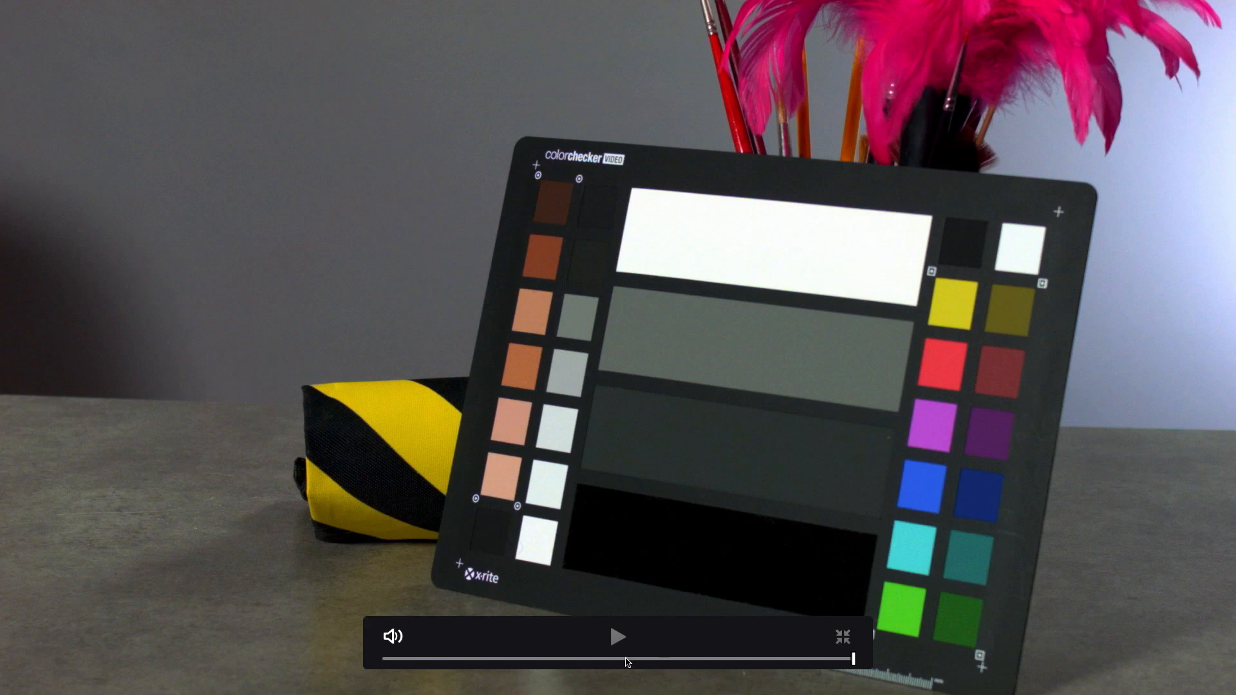
key("super+f")
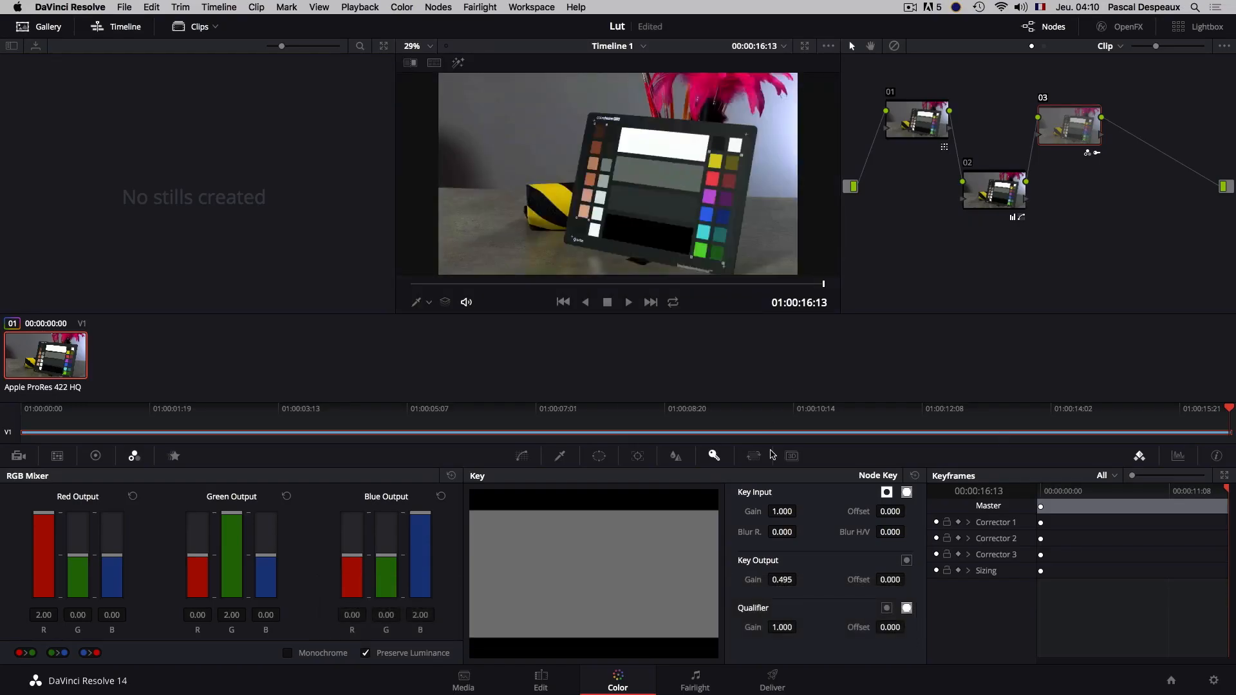
left_click_drag(800, 578, 800, 579)
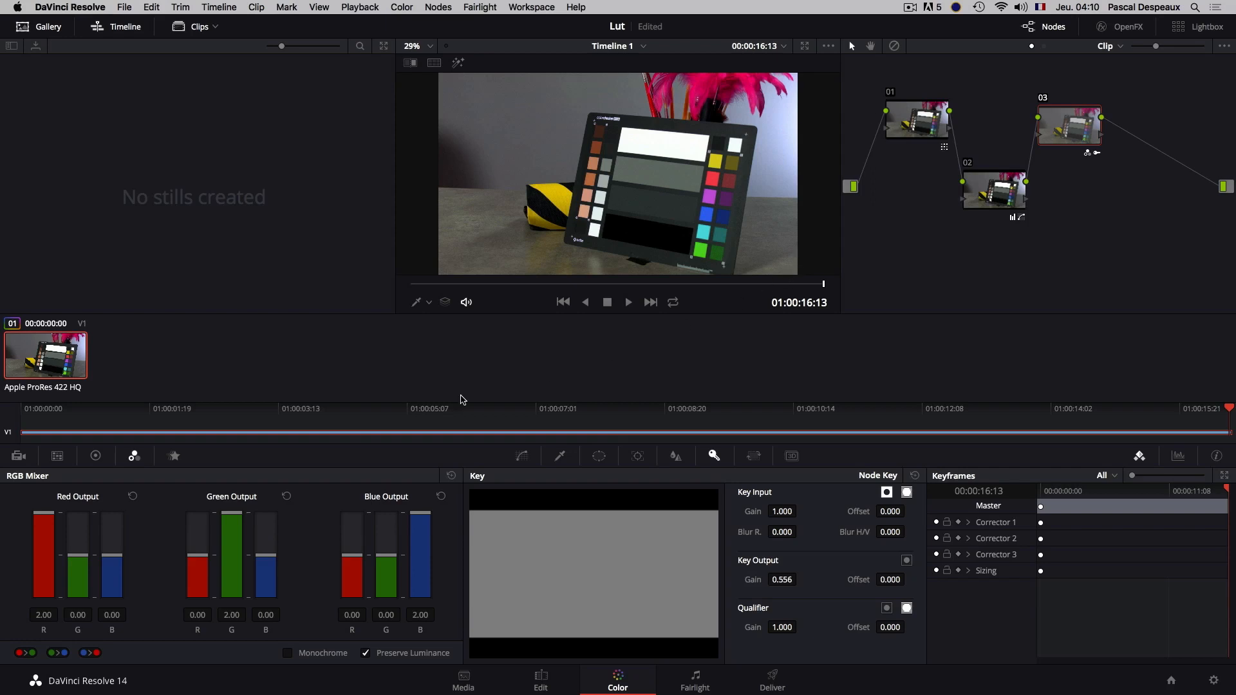
- Generate a 3D LUT (CUBE) from the graded clip and save it on the Desktop as LutVideoAs01
right_click(69, 363)
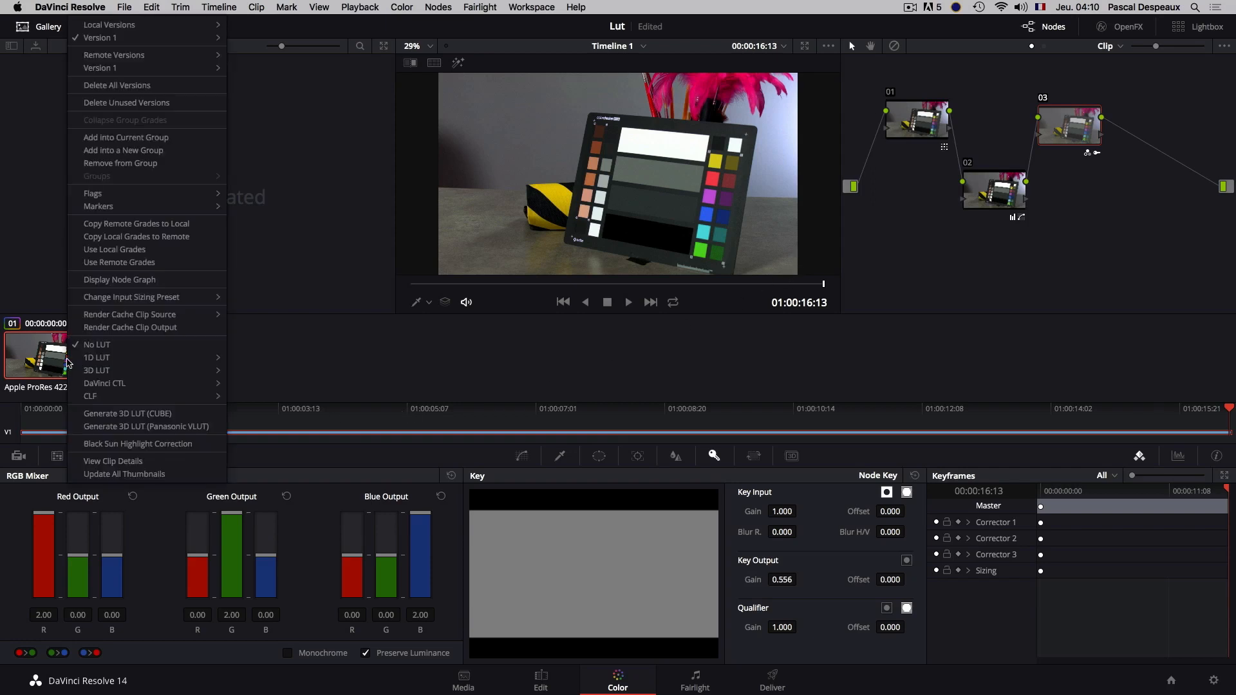
left_click(106, 415)
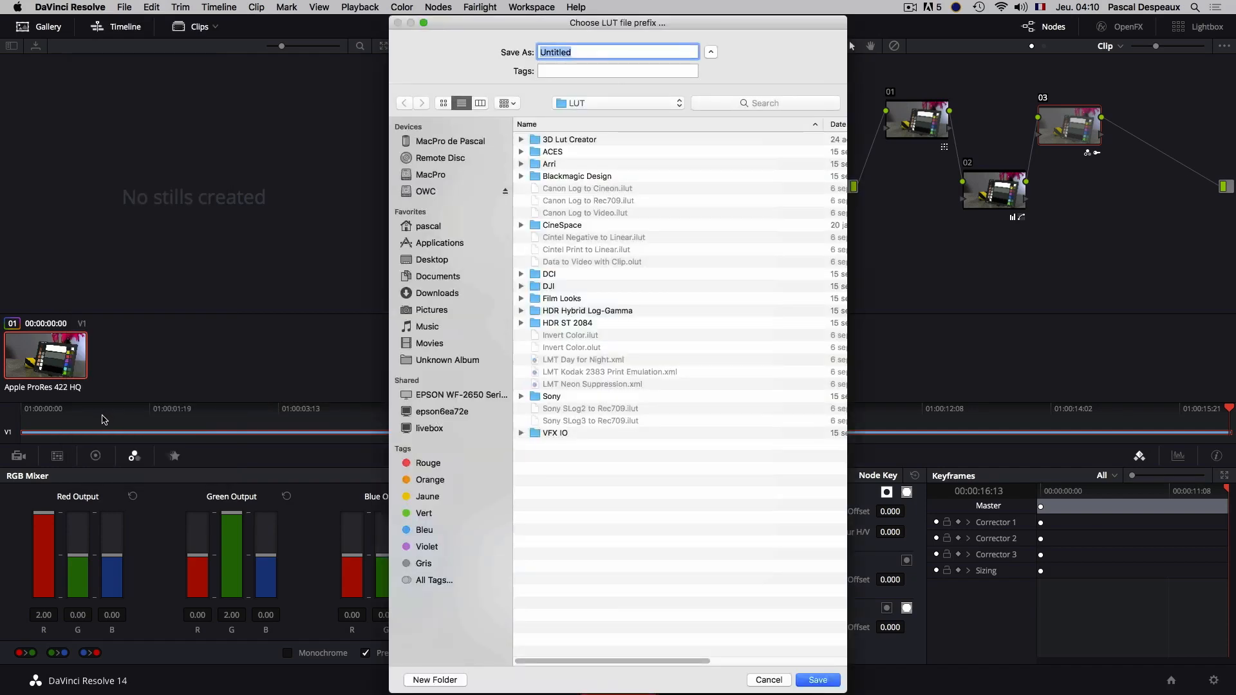
type("Lut")
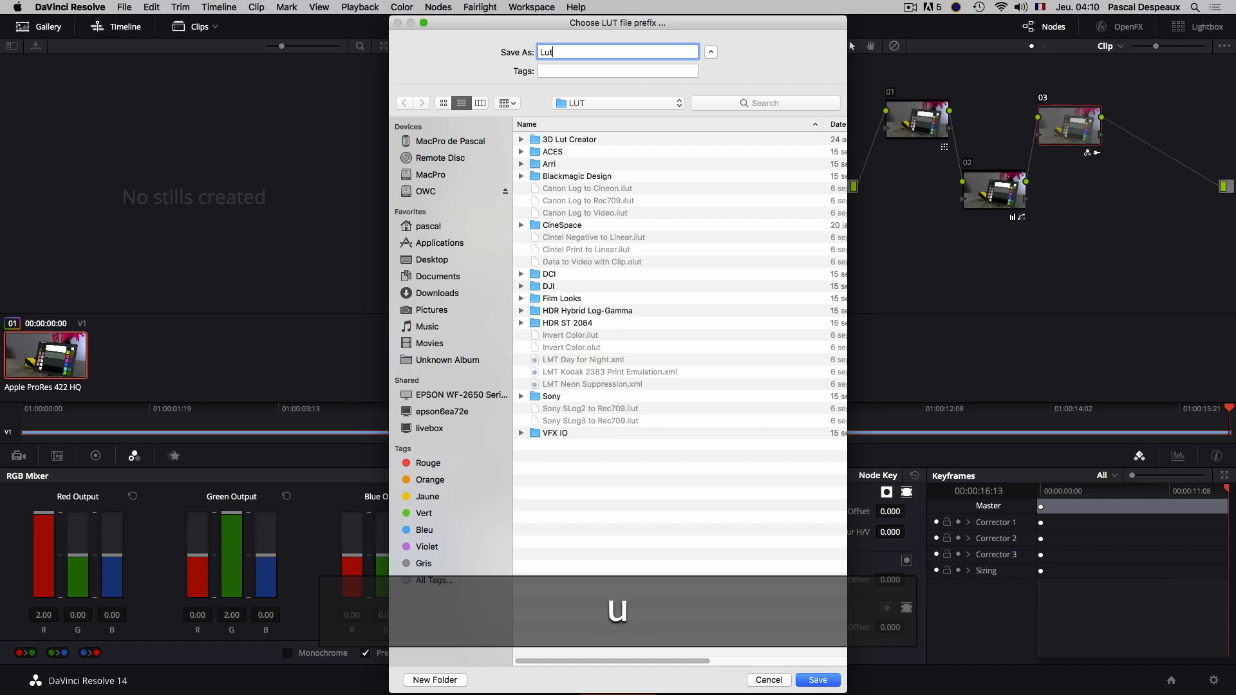
type("VideoAs")
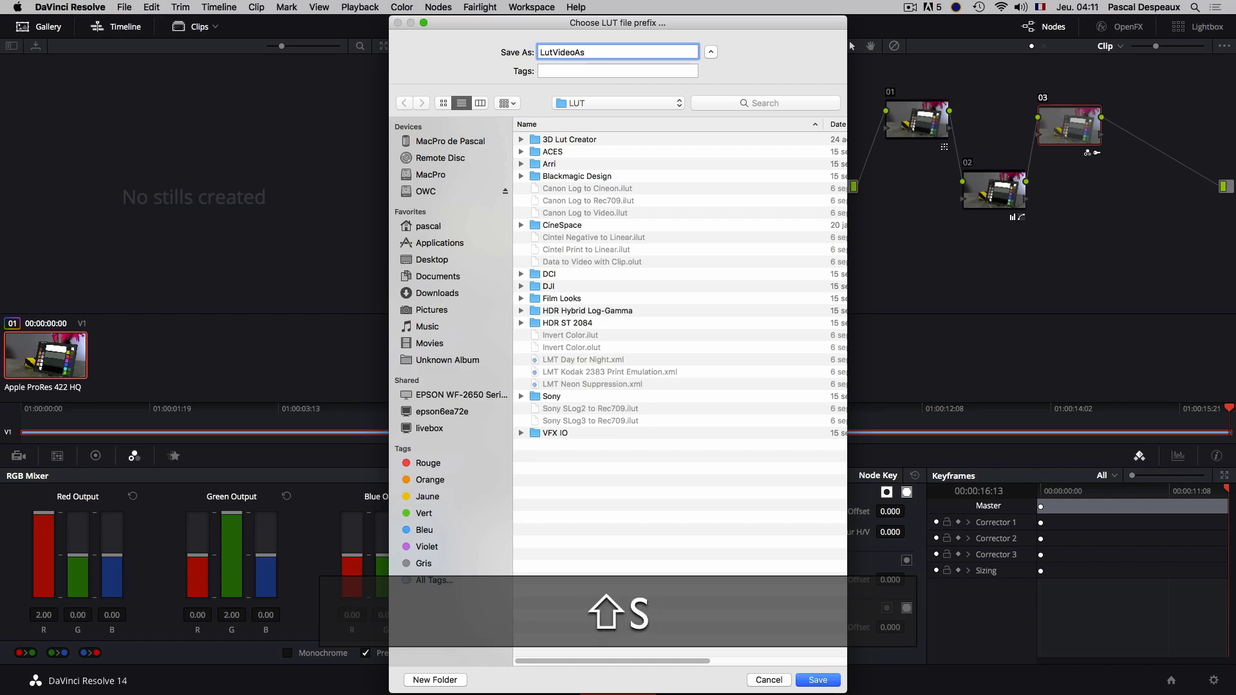
type("01")
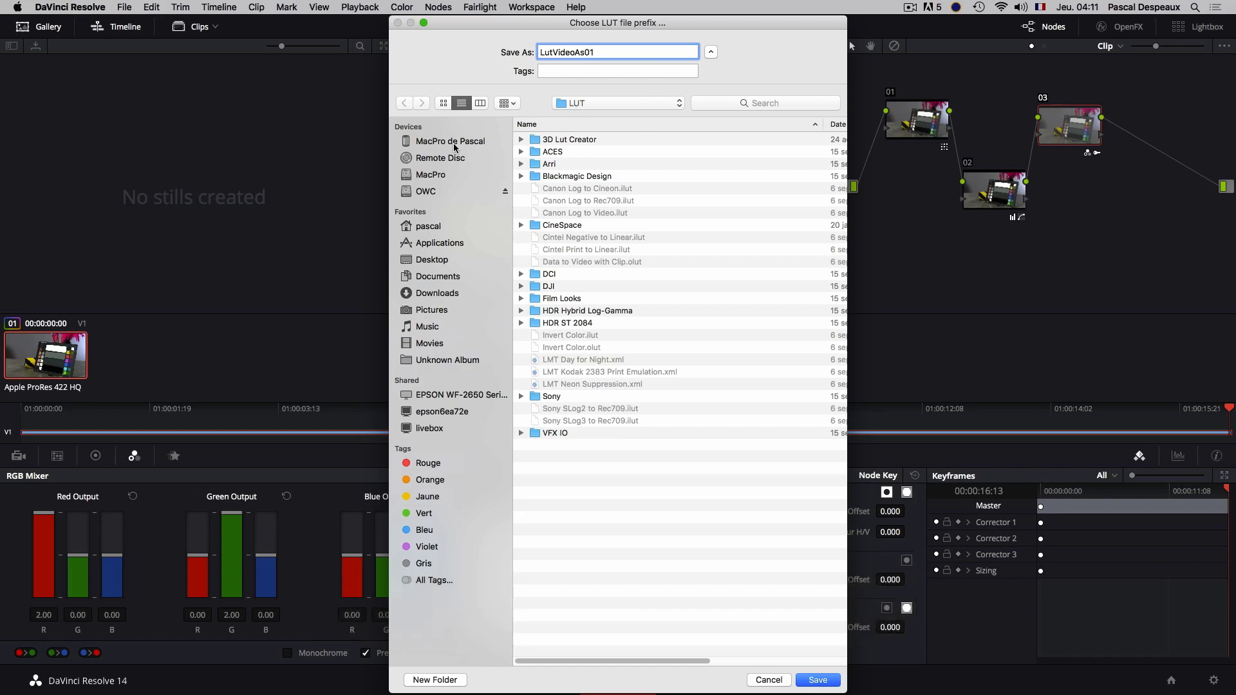
left_click(430, 261)
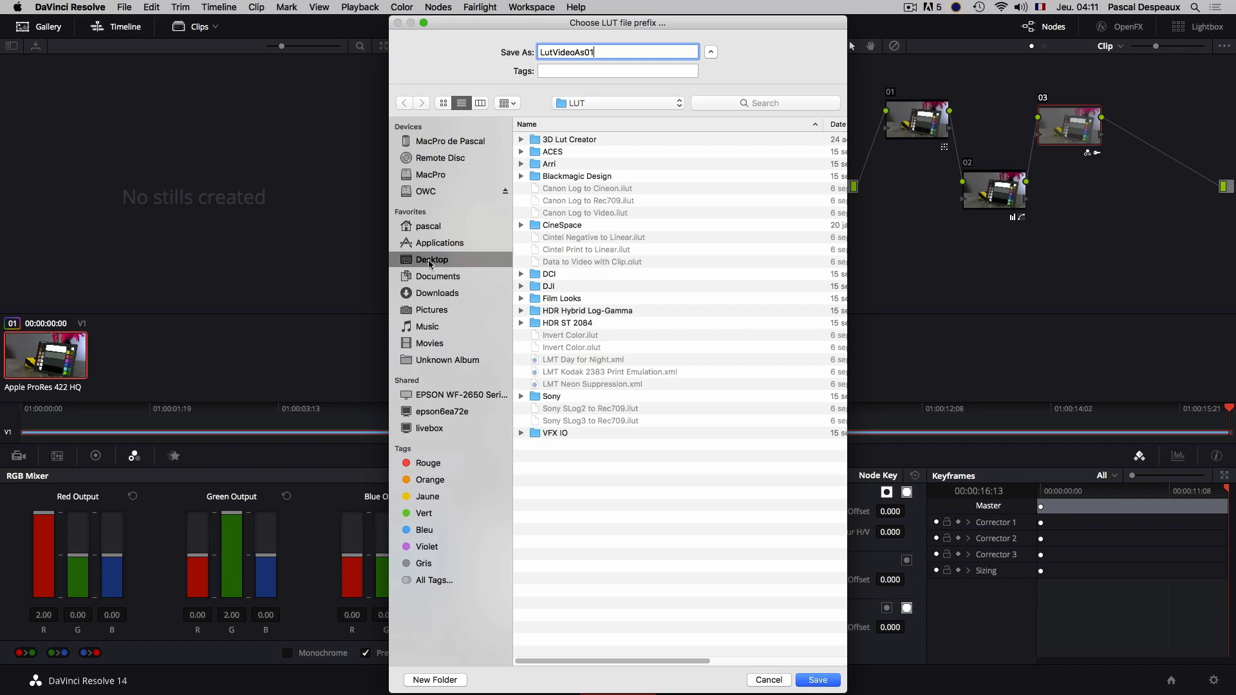
left_click(811, 680)
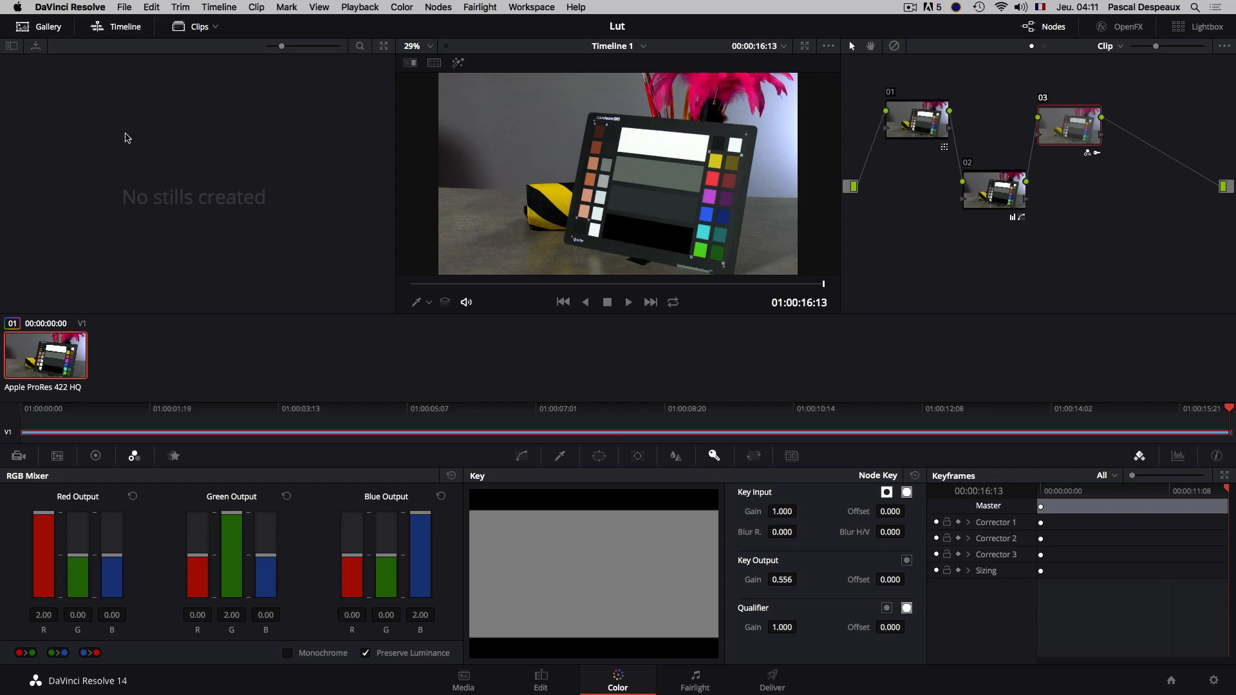
- Leave DaVinci Resolve and launch Blackmagic Video Assist Setup from the Blackmagic Video Assist folder in the MacPro drive's Applications
key("super+h")
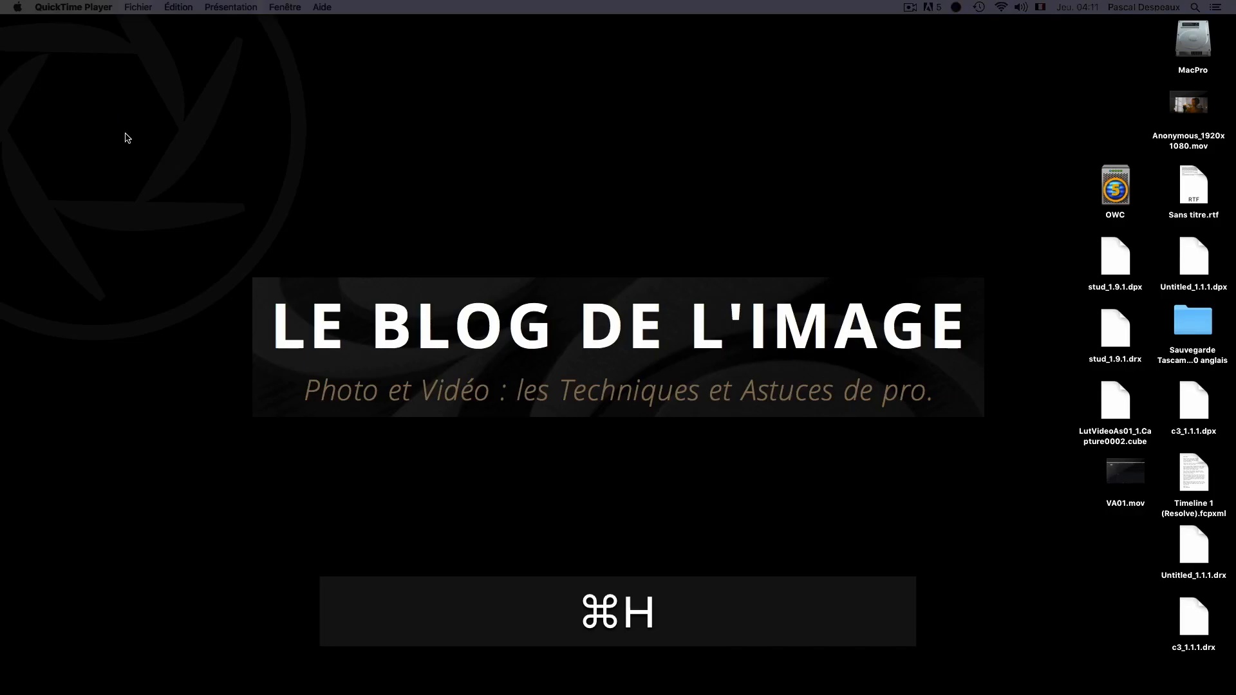
double_click(1187, 57)
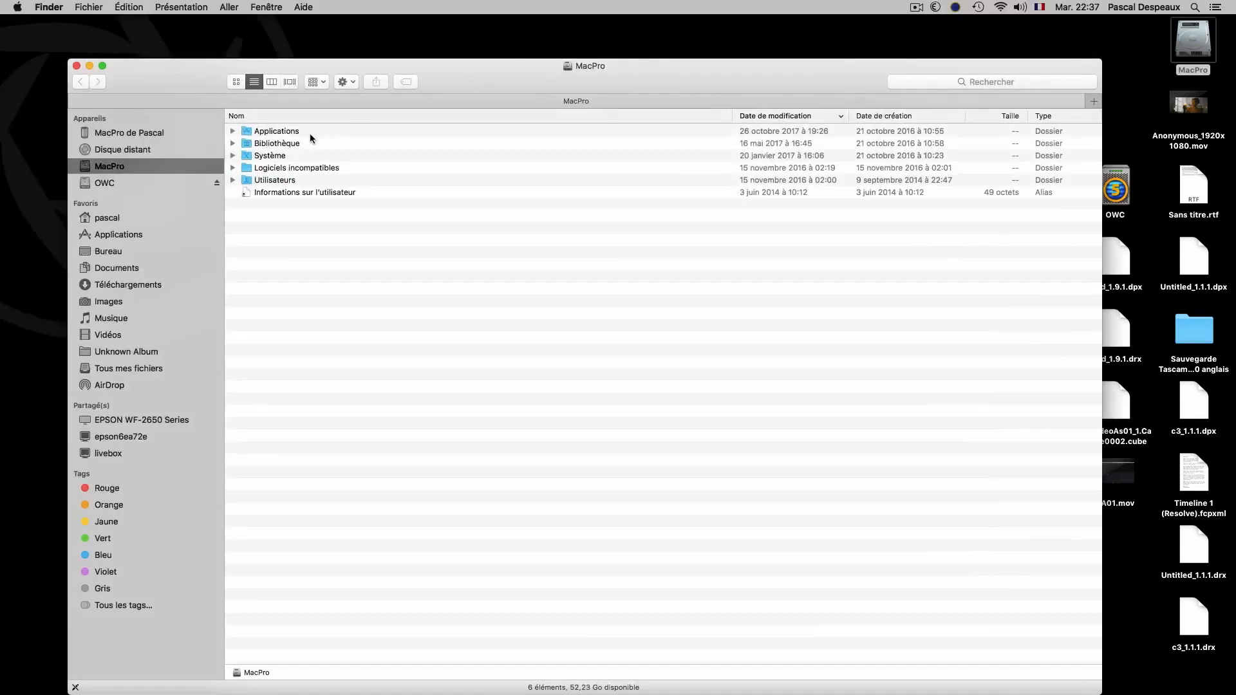
left_click(246, 133)
double_click(247, 133)
double_click(255, 163)
double_click(306, 130)
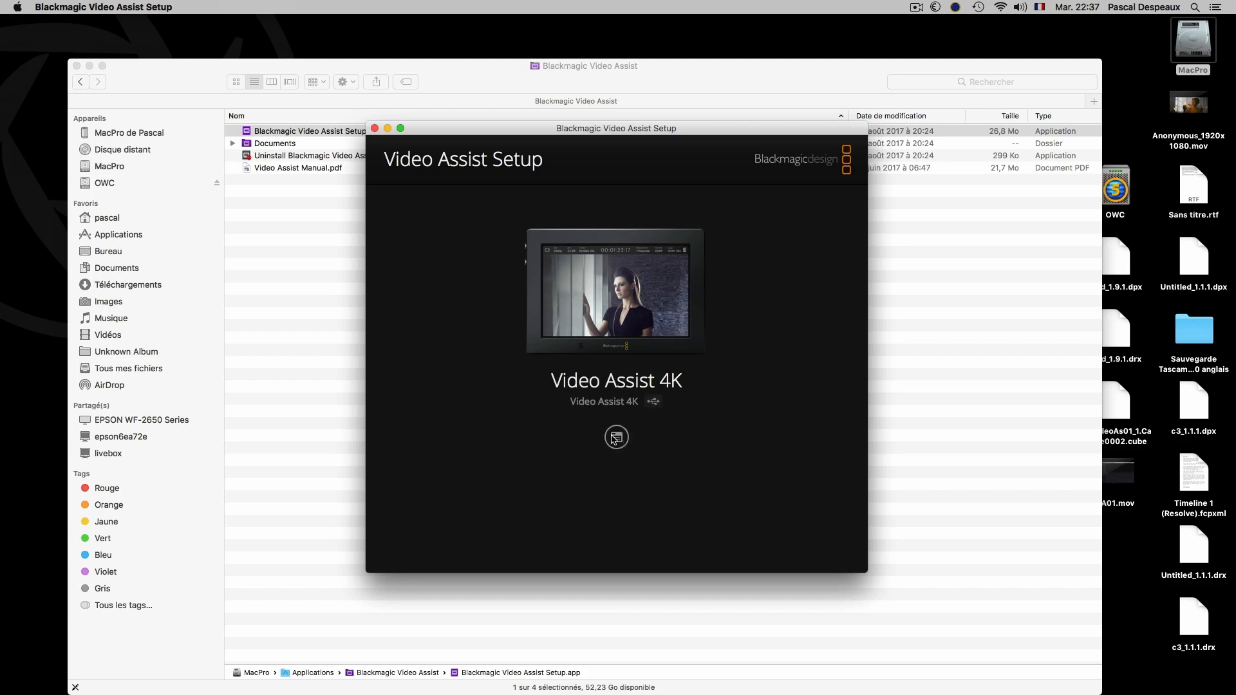
- Import LutVideoAs01_1.Capture0002.cube from the Desktop into LUT 1 of the Video Assist 4K, save the settings and close the setup utility
left_click(617, 439)
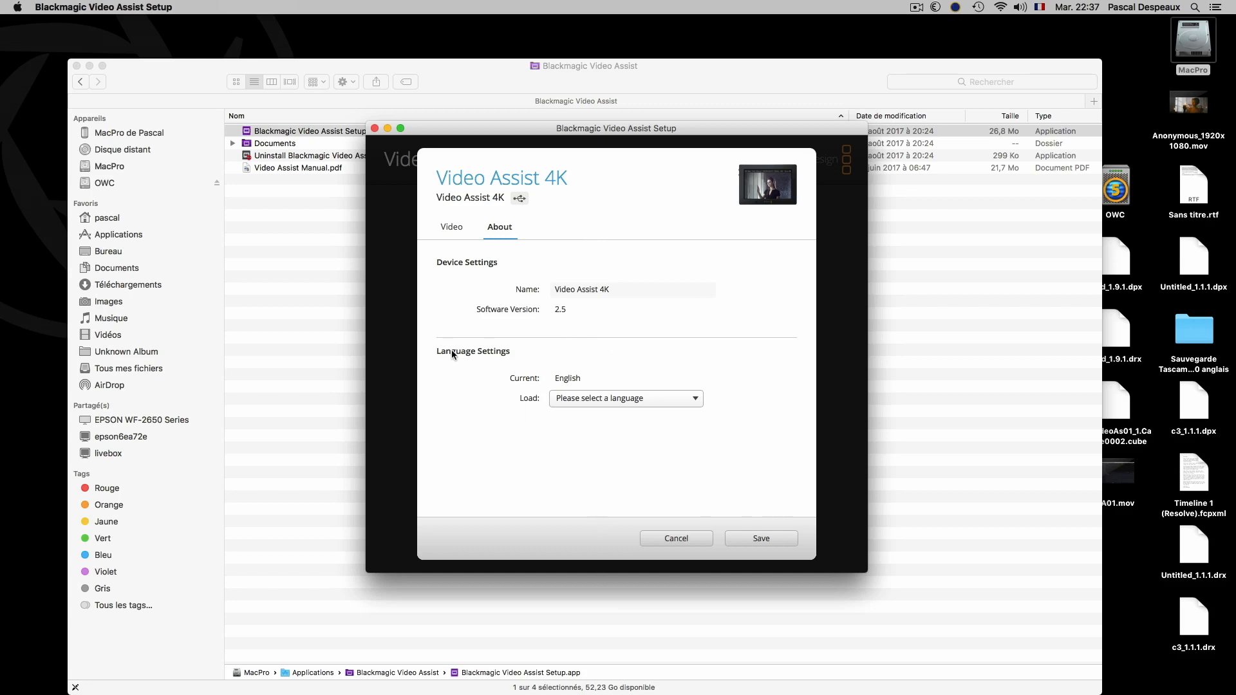
left_click(450, 228)
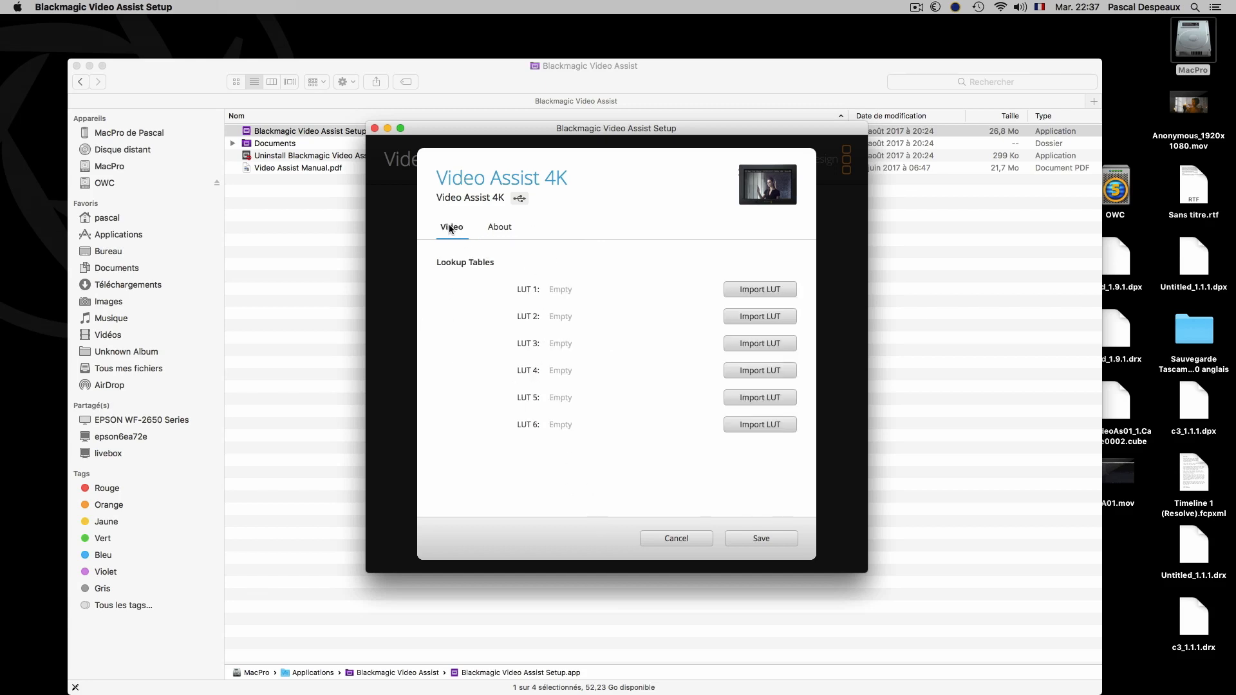
left_click(760, 291)
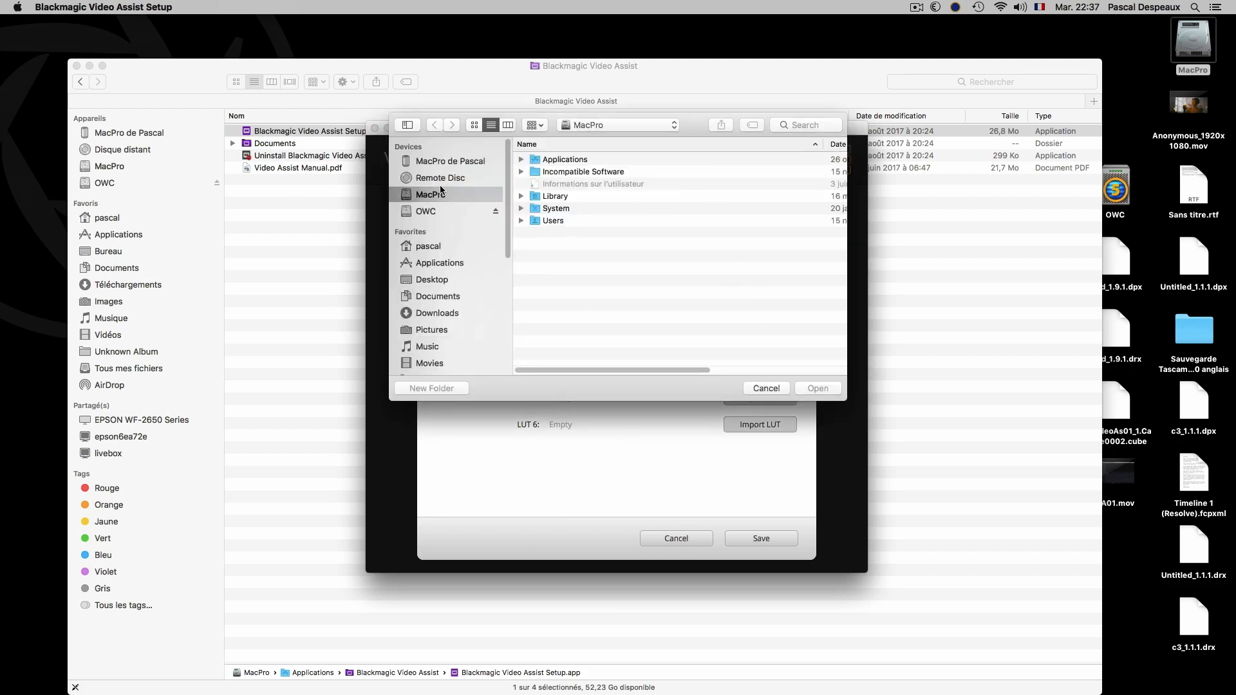
left_click(420, 279)
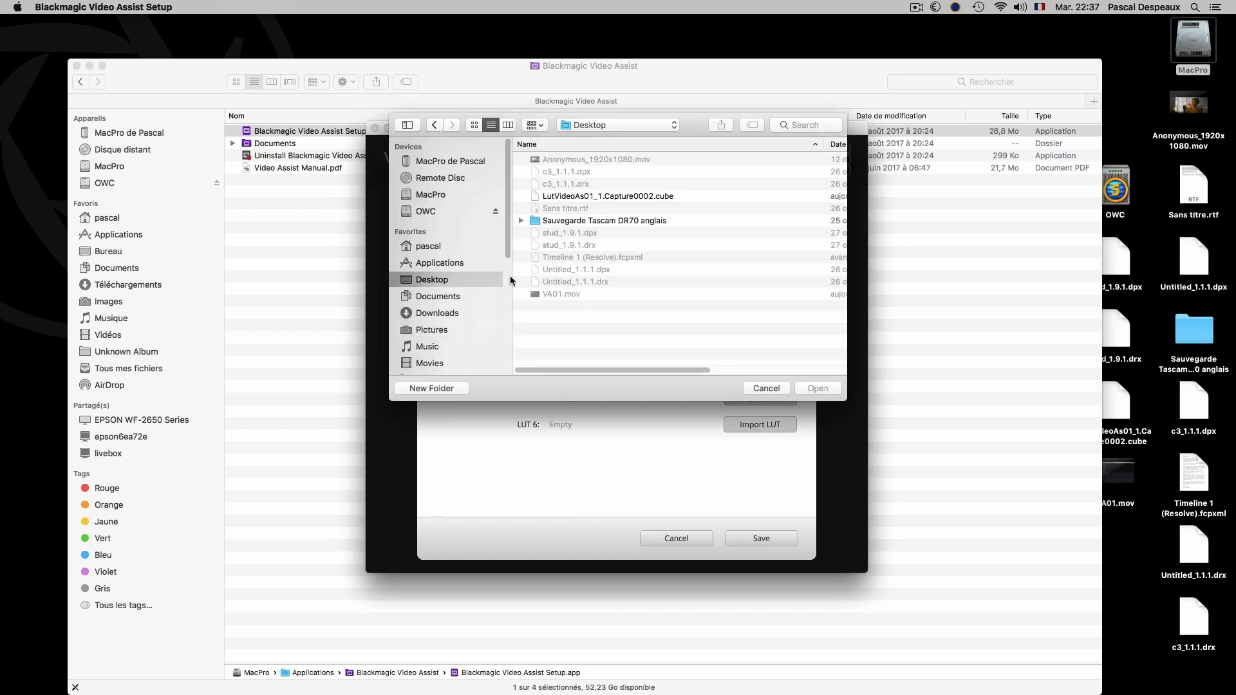
left_click(573, 196)
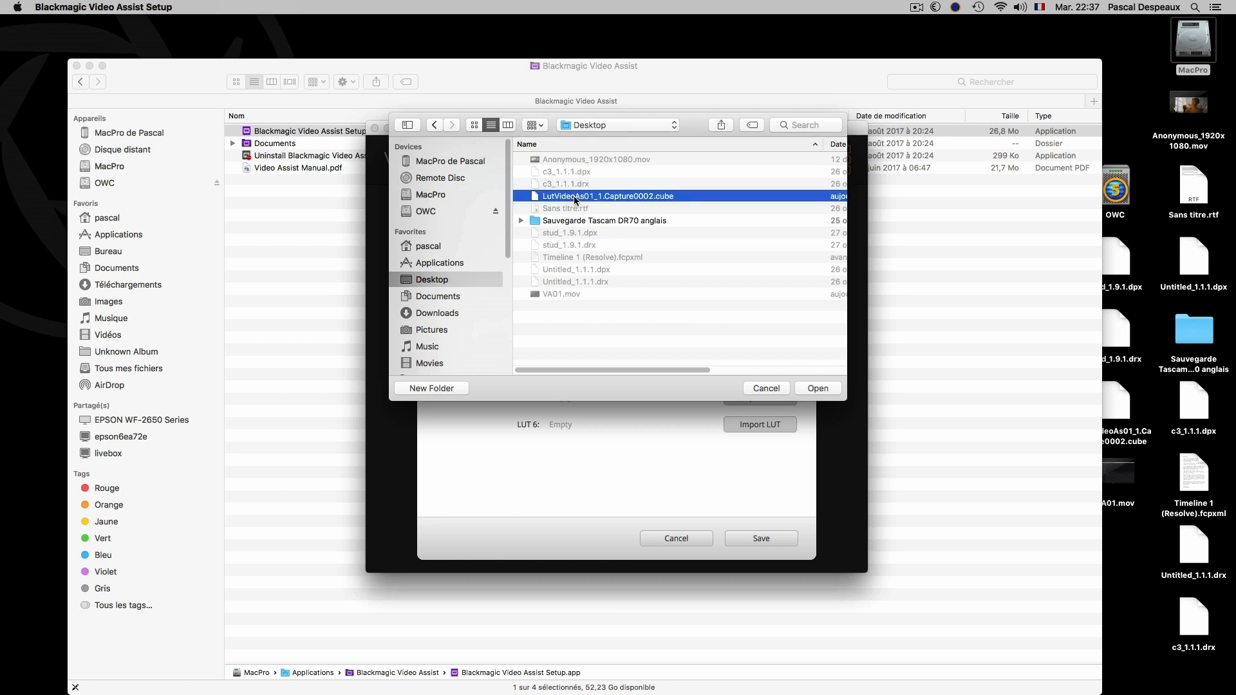
left_click(812, 388)
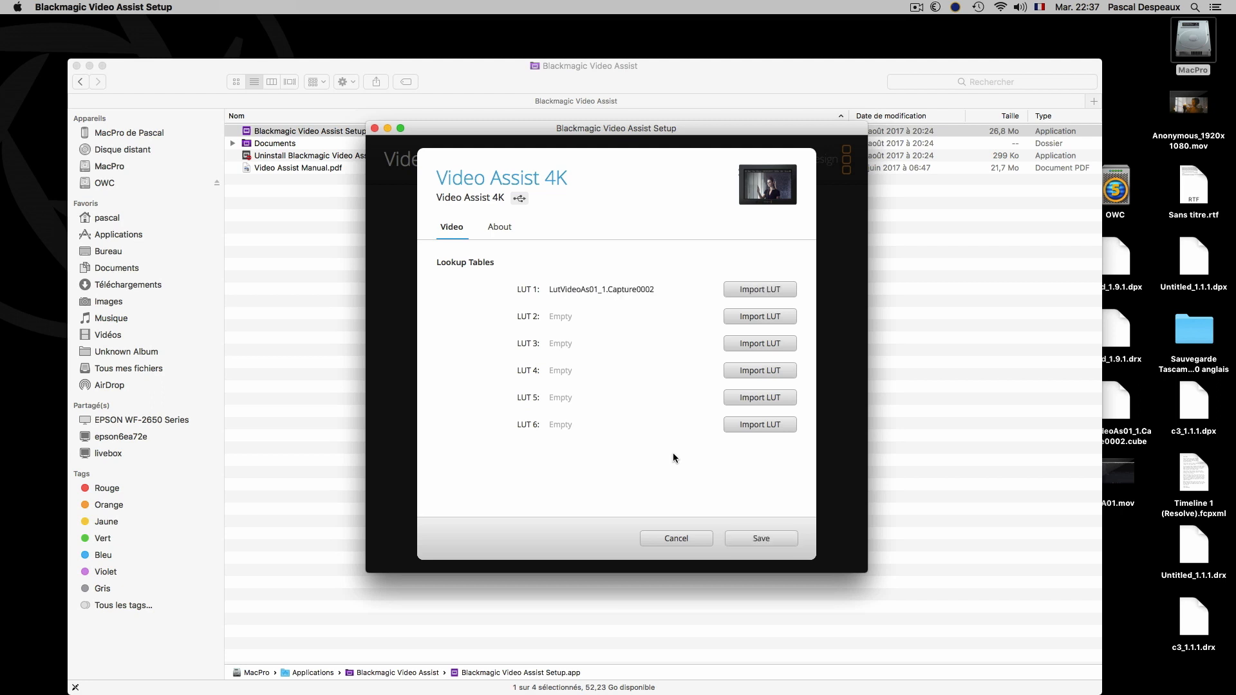
left_click(763, 538)
left_click(376, 128)
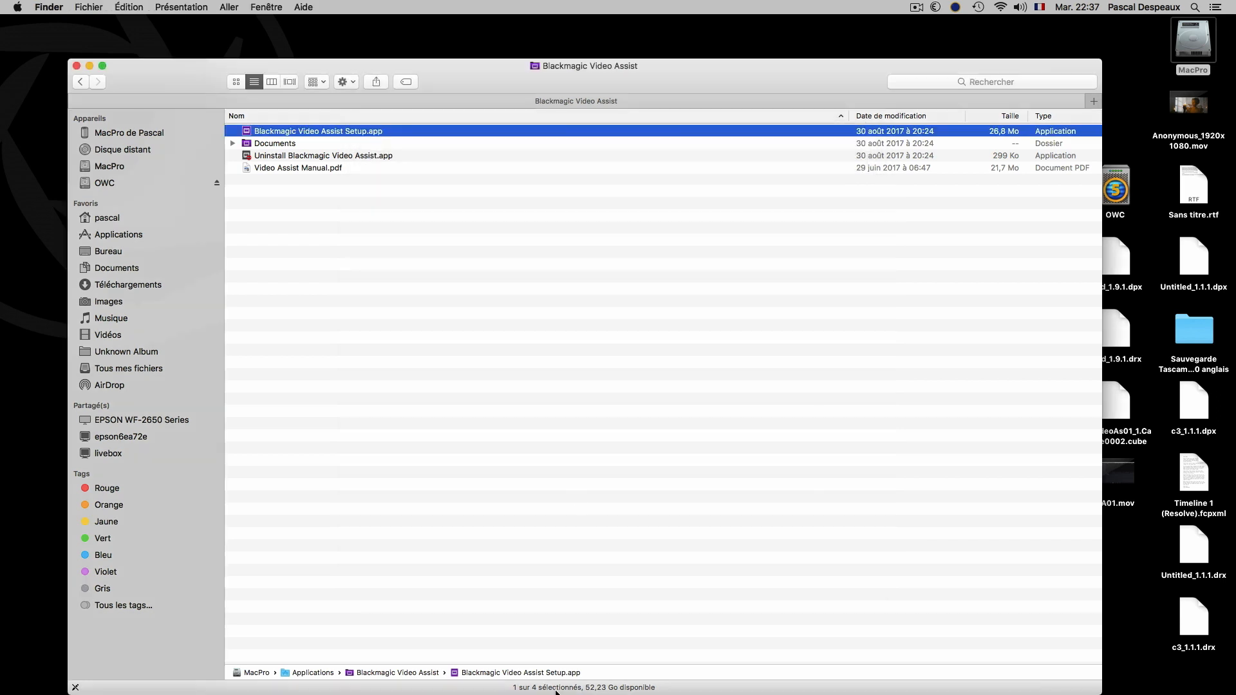
- Switch back to DaVinci Resolve and shift the three nodes toward the source input to free space before the output
left_click(1132, 630)
mouse_move(899, 693)
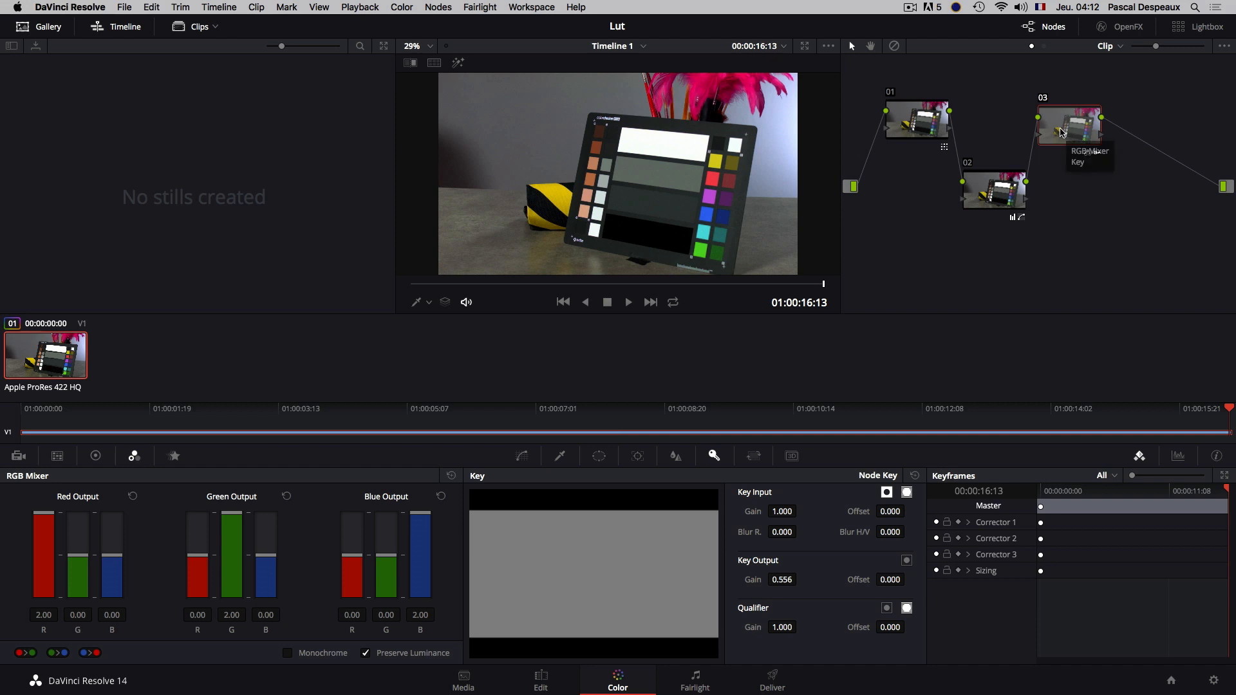
left_click_drag(894, 120, 880, 113)
left_click_drag(983, 189, 954, 188)
mouse_move(1055, 143)
left_mouse_down()
mouse_move(1012, 117)
mouse_move(1039, 125)
left_mouse_up()
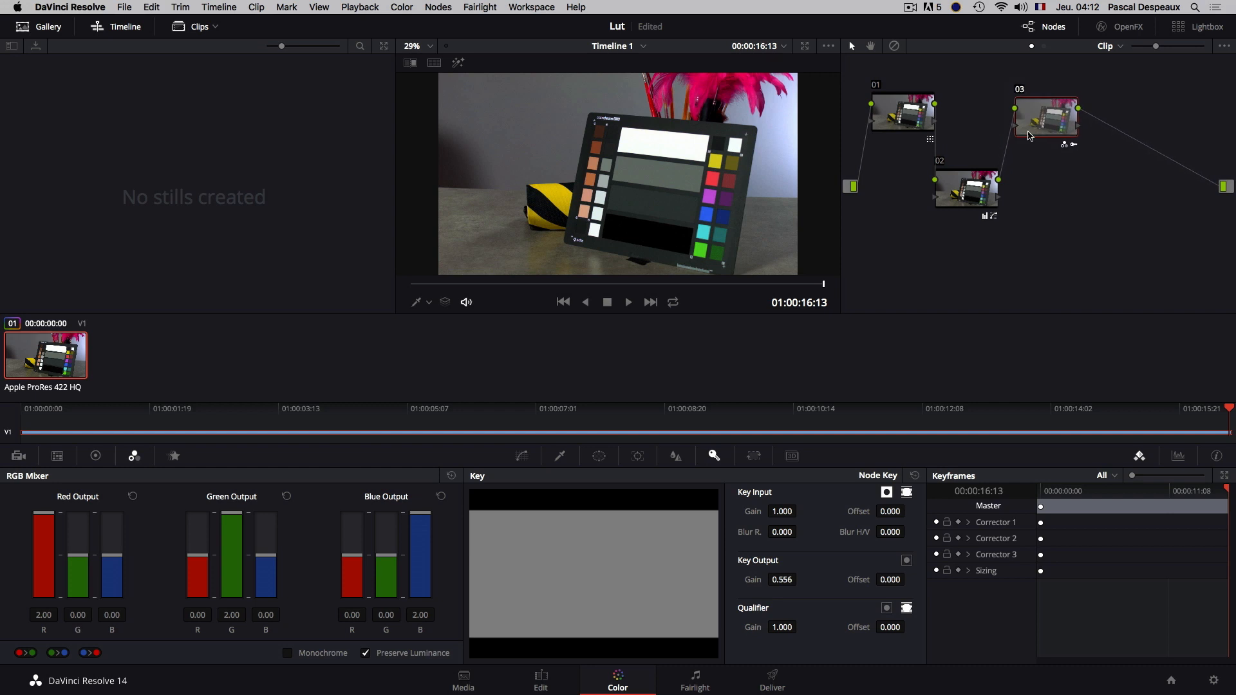
- Add a fourth serial node after the third node and place it lower in the node graph
key("alt")
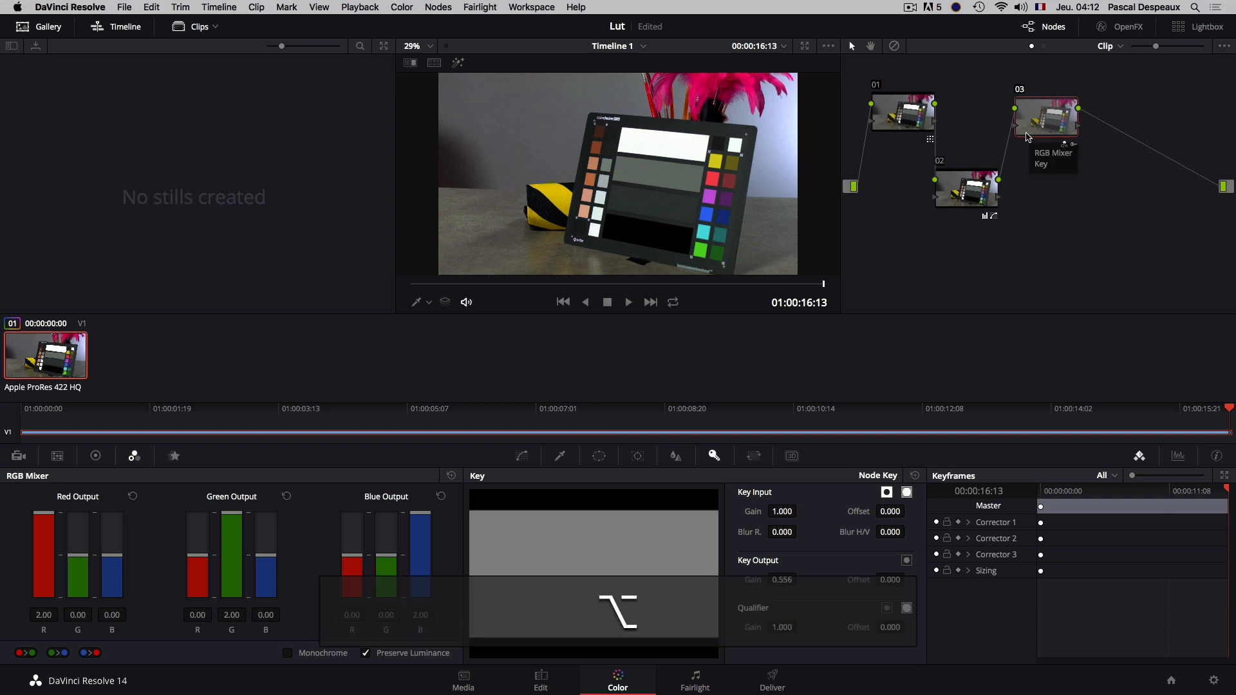
key("alt+s")
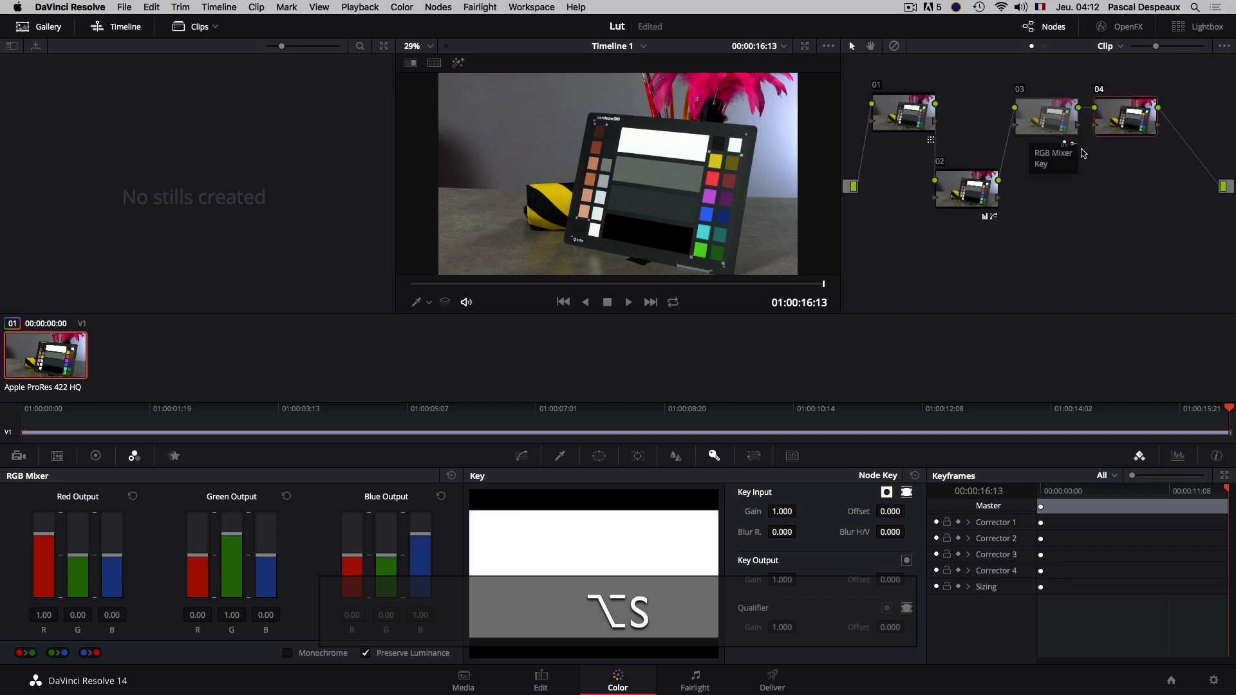
left_click_drag(1127, 141, 1124, 196)
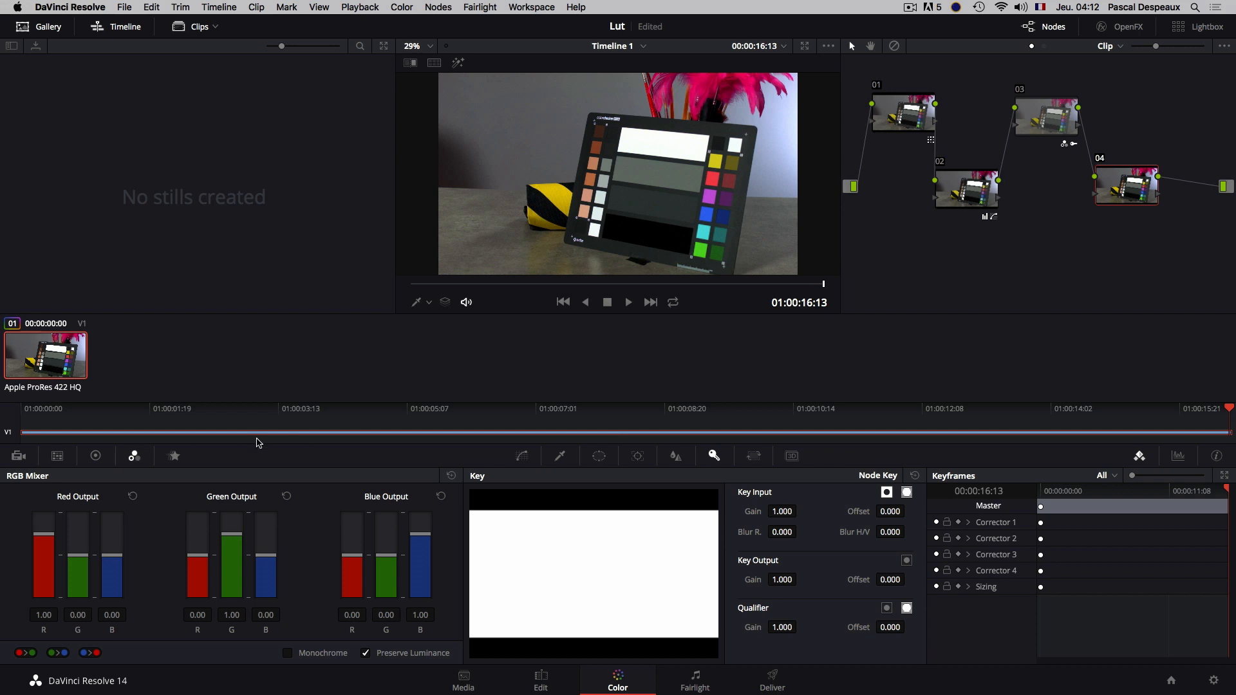
- Lower the fourth node's master gain to 0.79 and show the contrast and saturation adjustments
left_click(94, 457)
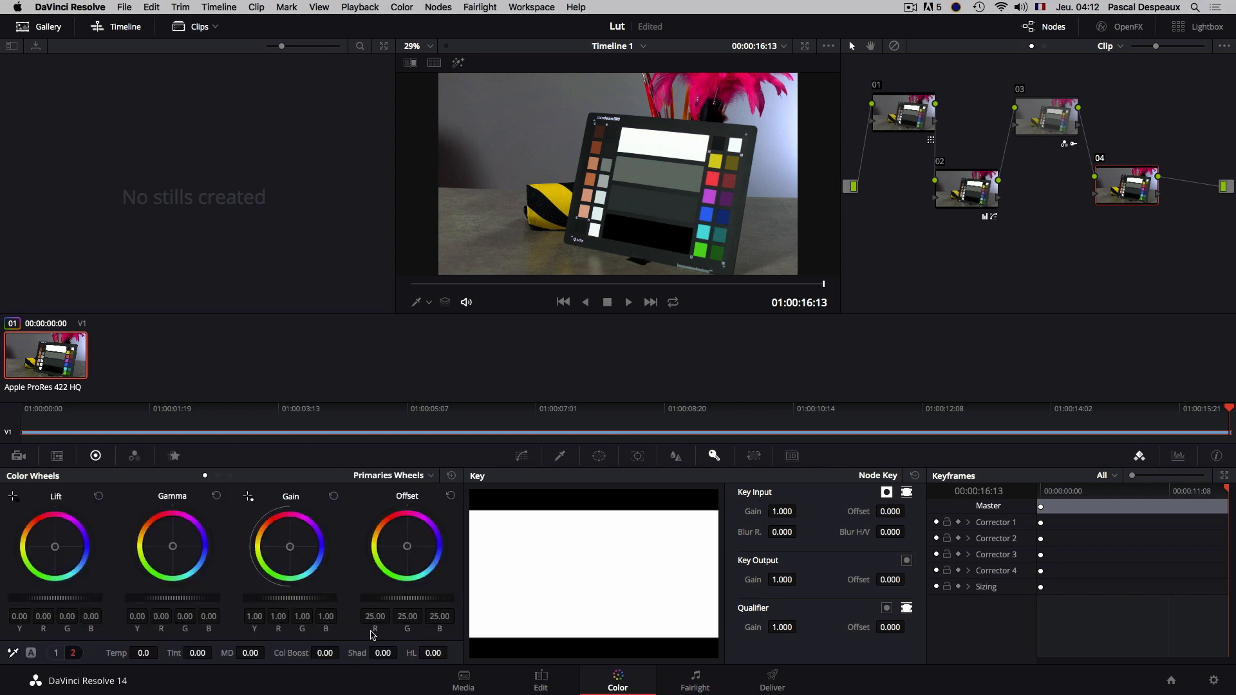
left_click_drag(314, 598, 260, 599)
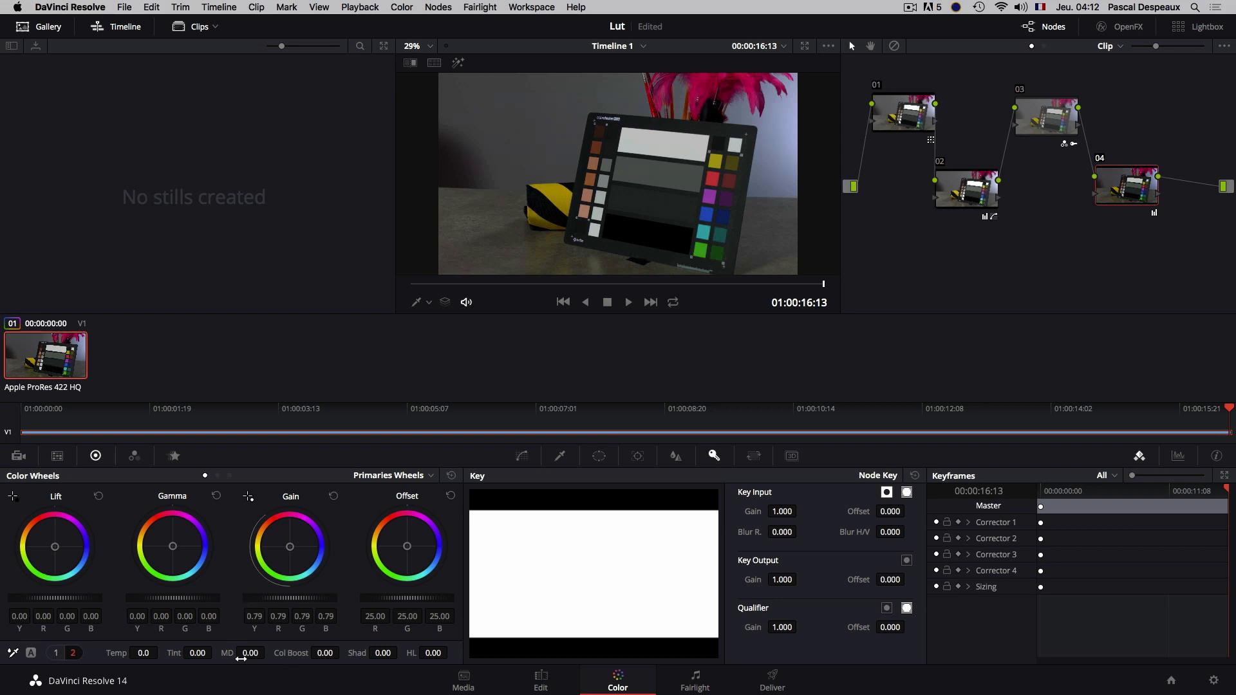
left_click(55, 654)
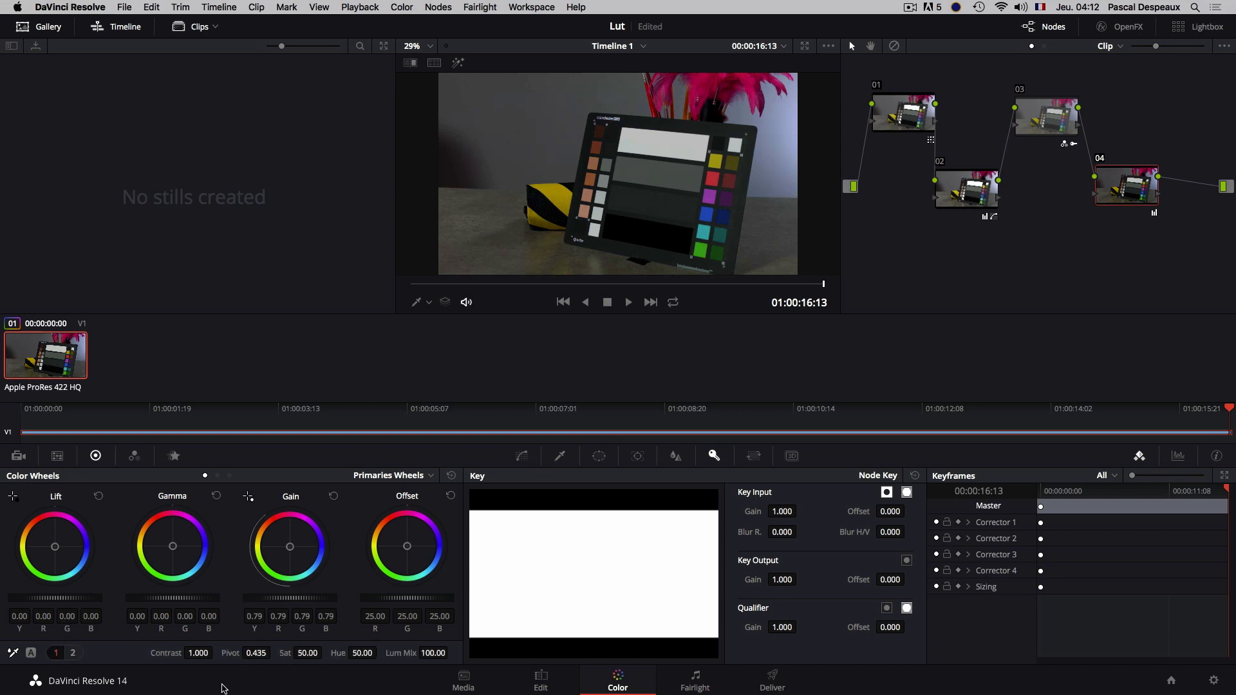
- Reduce the fourth node's saturation to 34.60, its master lift to -0.04 and its master gamma to -0.03
left_click_drag(311, 654, 290, 654)
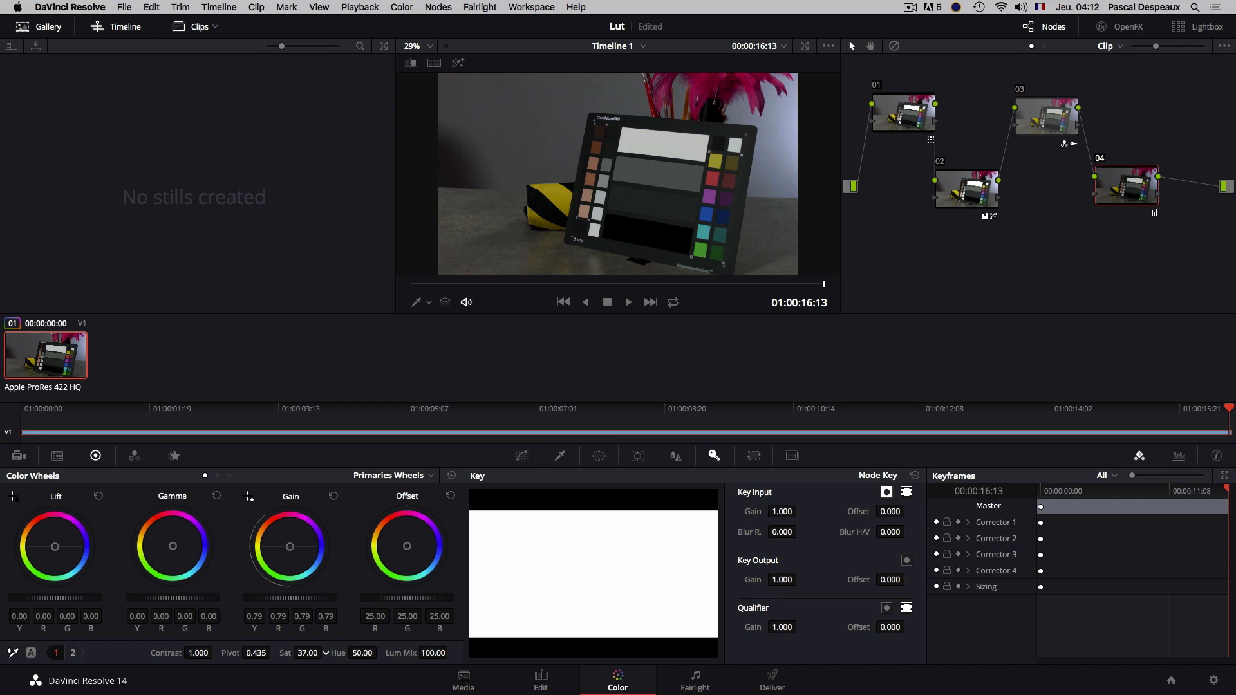
left_click_drag(82, 599, 62, 599)
left_click_drag(196, 599, 190, 598)
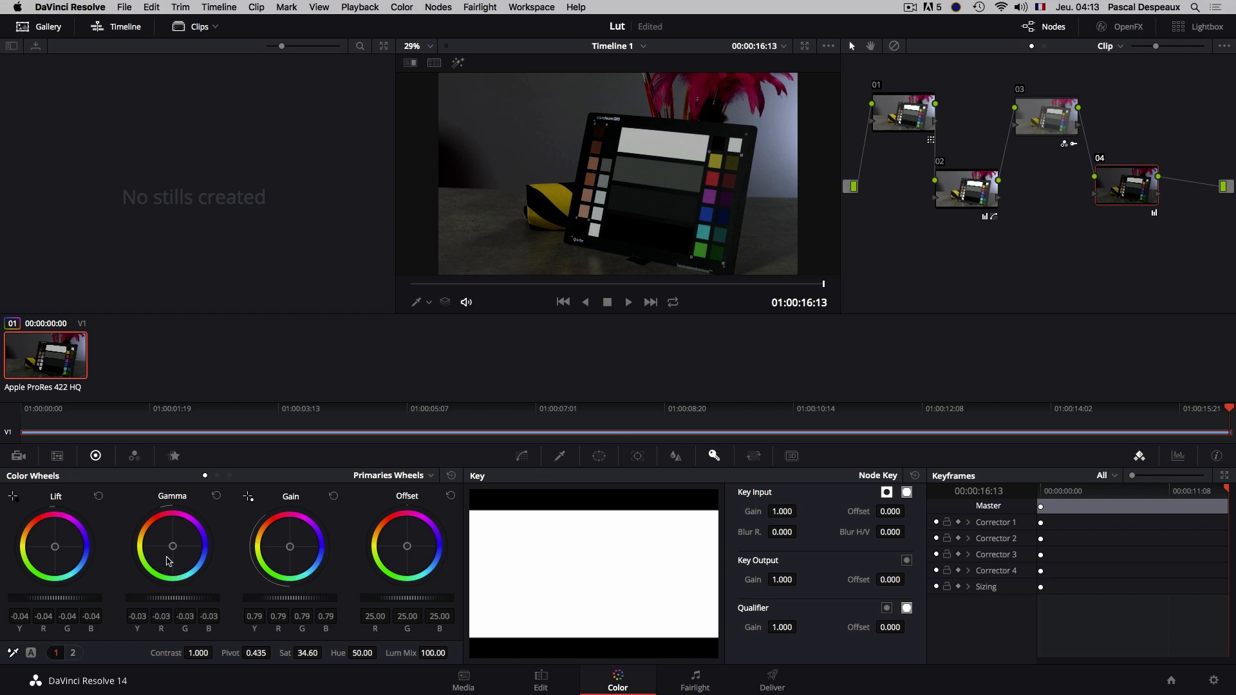
- Shift the fourth node's lift, gamma and gain toward blue for a night look, with gain at about red 0.20, green 0.61, blue 1.09
left_click_drag(172, 547, 182, 551)
left_click_drag(258, 535, 268, 540)
left_click_drag(106, 560, 102, 547)
left_click_drag(300, 553, 301, 556)
left_click_drag(183, 552, 185, 553)
mouse_move(309, 598)
left_mouse_down()
mouse_move(272, 598)
mouse_move(320, 599)
left_mouse_up()
left_click_drag(293, 556, 300, 554)
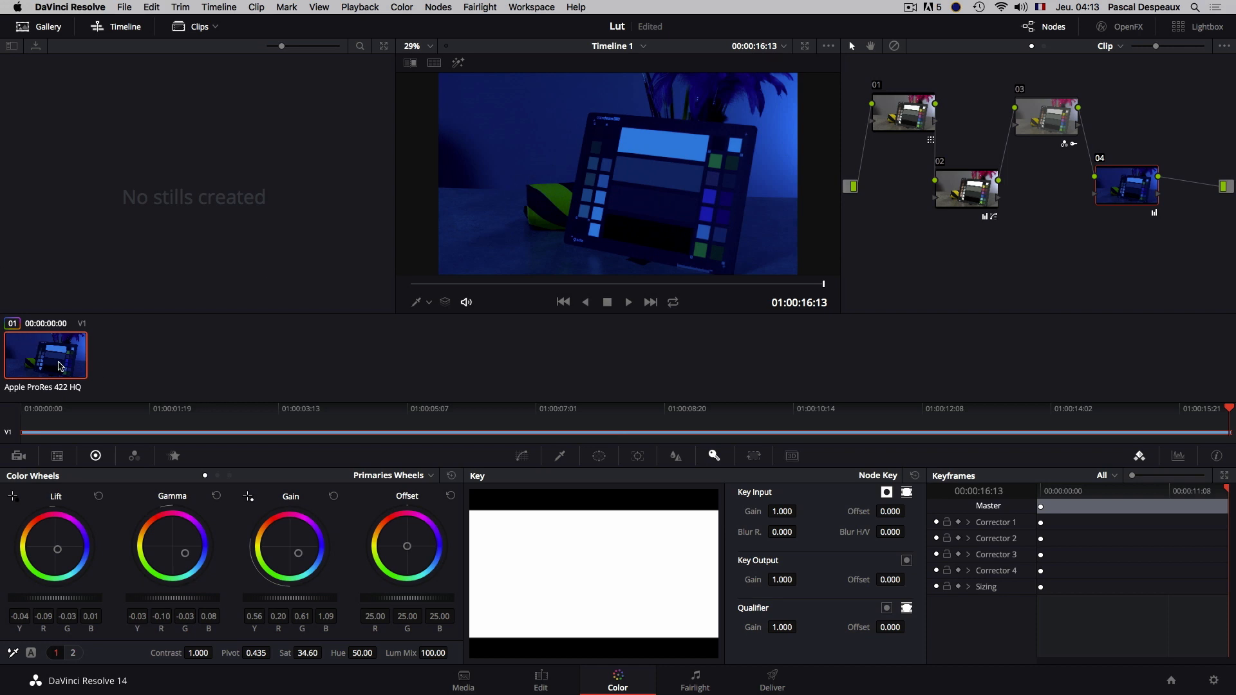
- Generate a 3D LUT in CUBE format from the graded clip and save it to the Desktop with the prefix VideoNuit
right_click(62, 365)
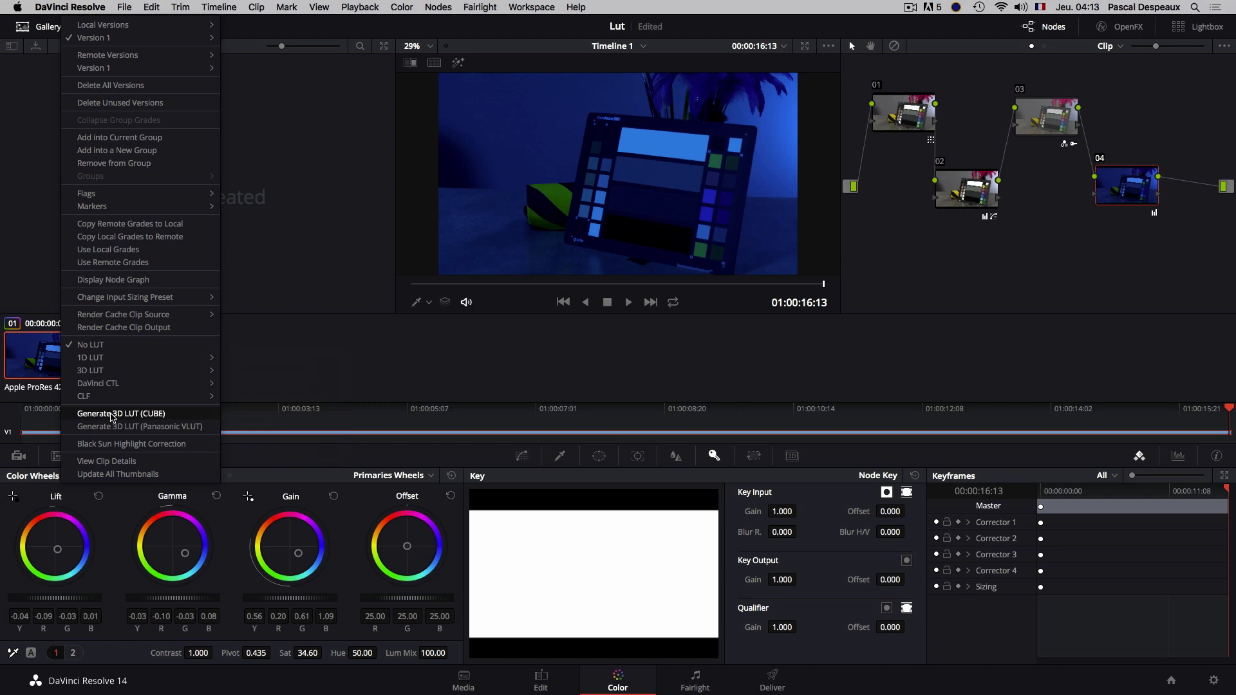
left_click(110, 417)
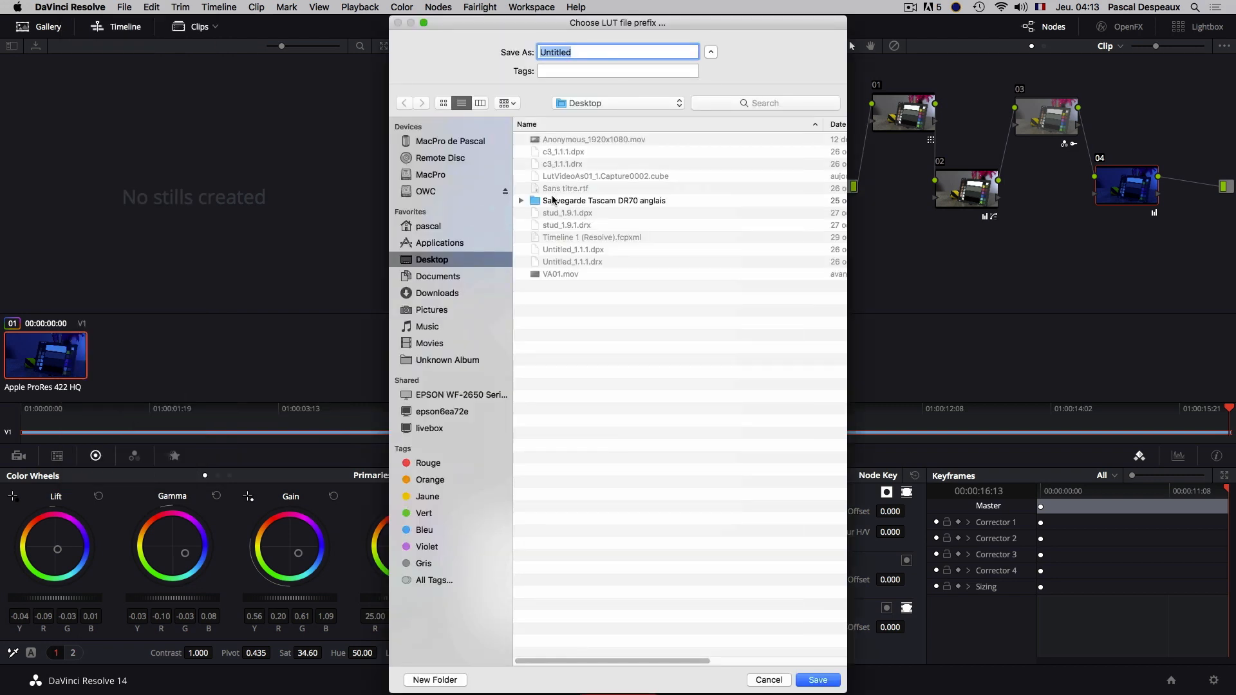
type("V")
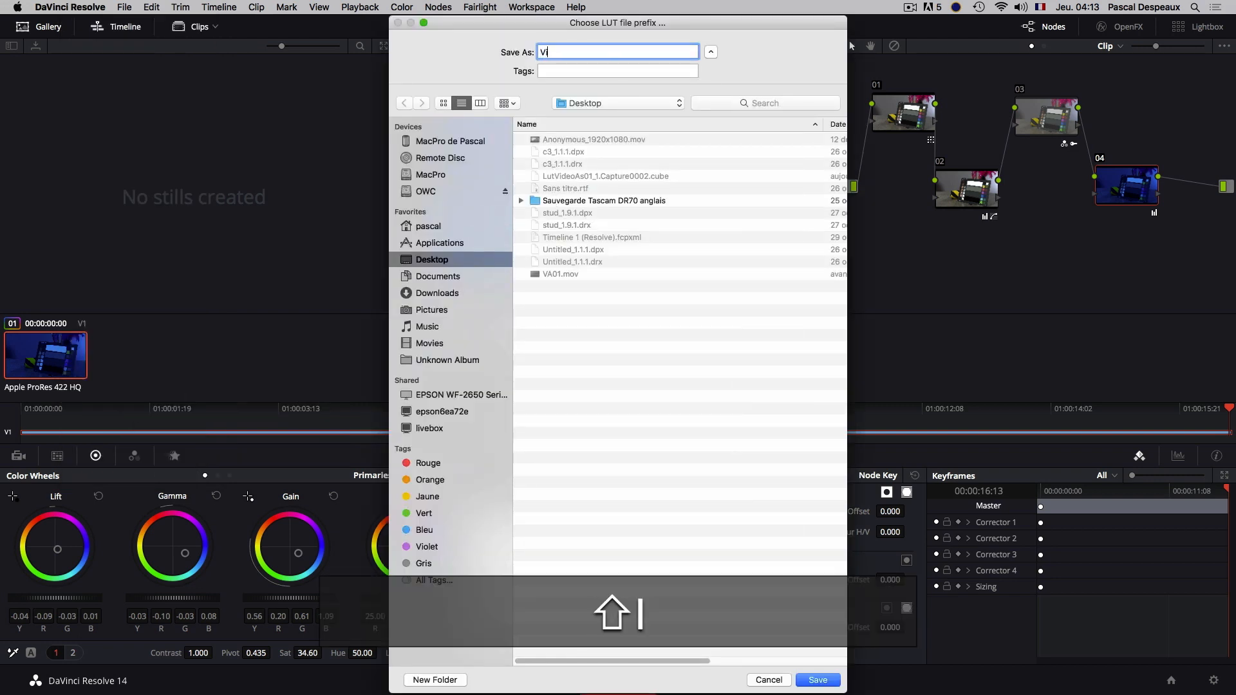
type("ideoNuit")
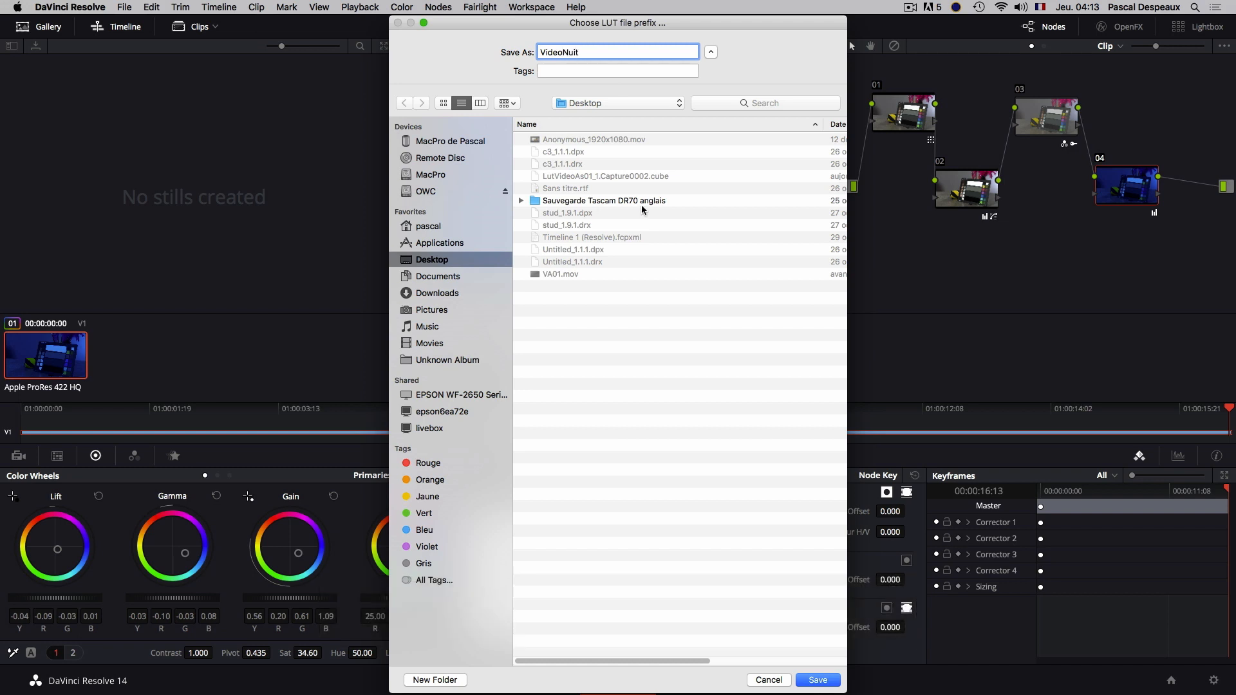
left_click(815, 680)
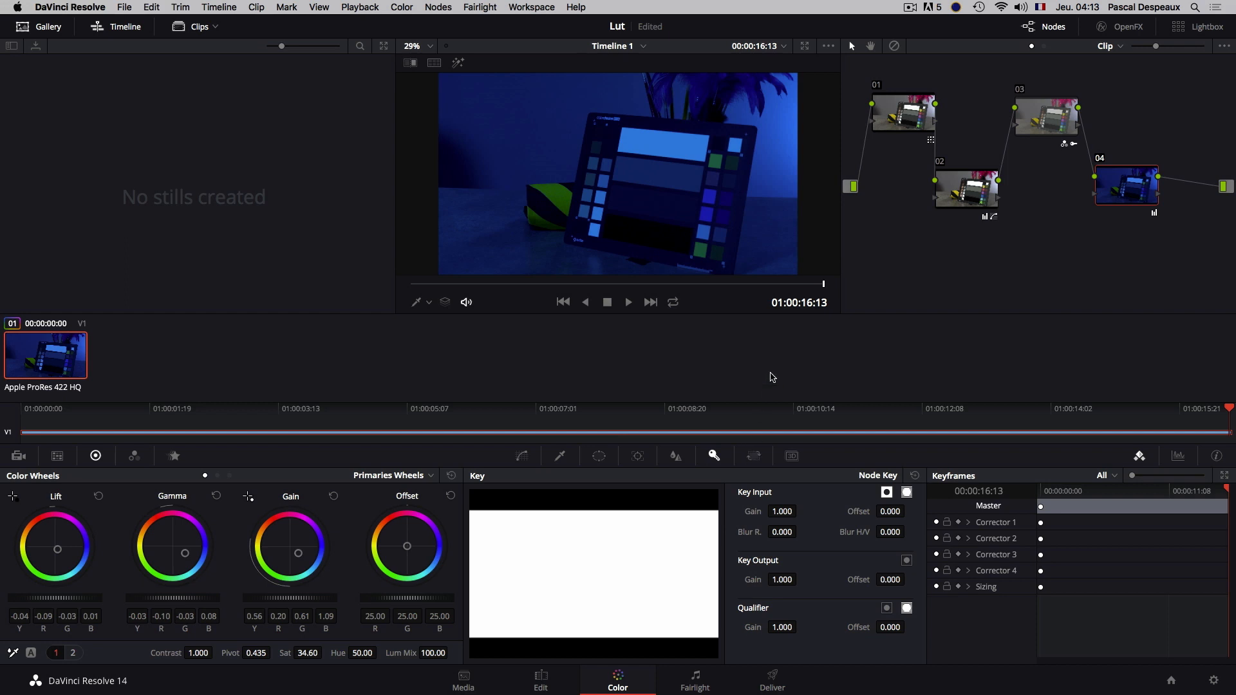
- Switch to Blackmagic Video Assist Setup and open the lookup table settings of the Video Assist 4K
key("super+h")
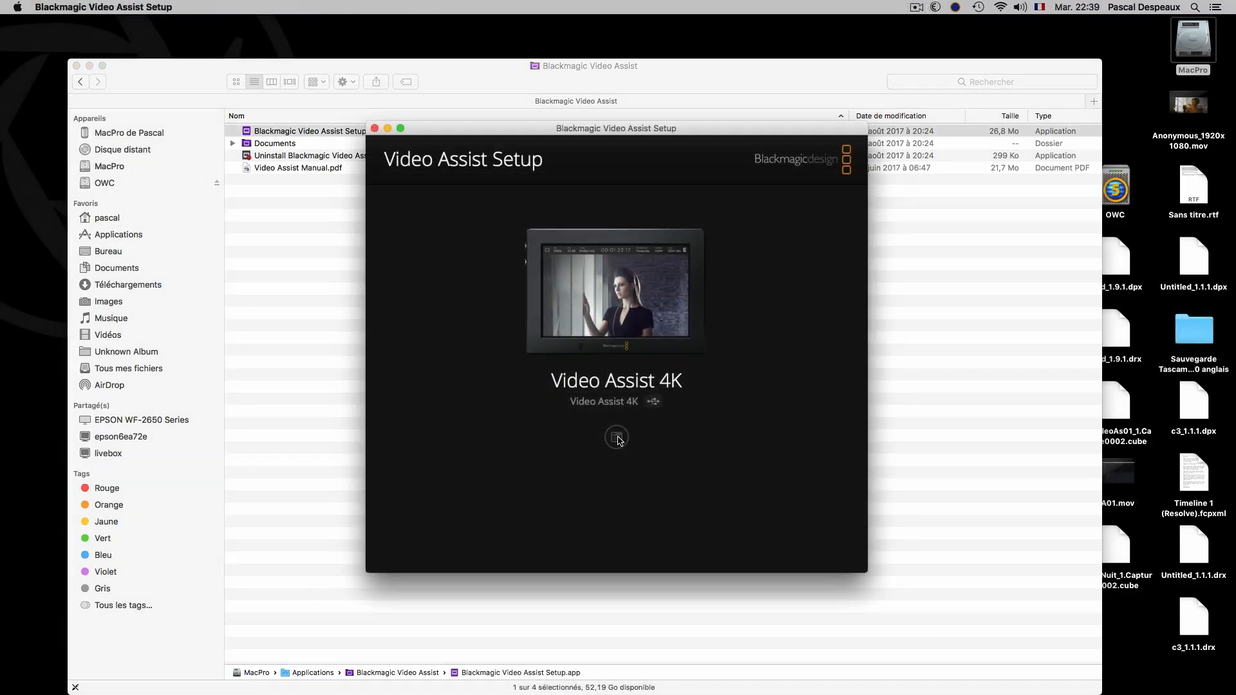
left_click(617, 439)
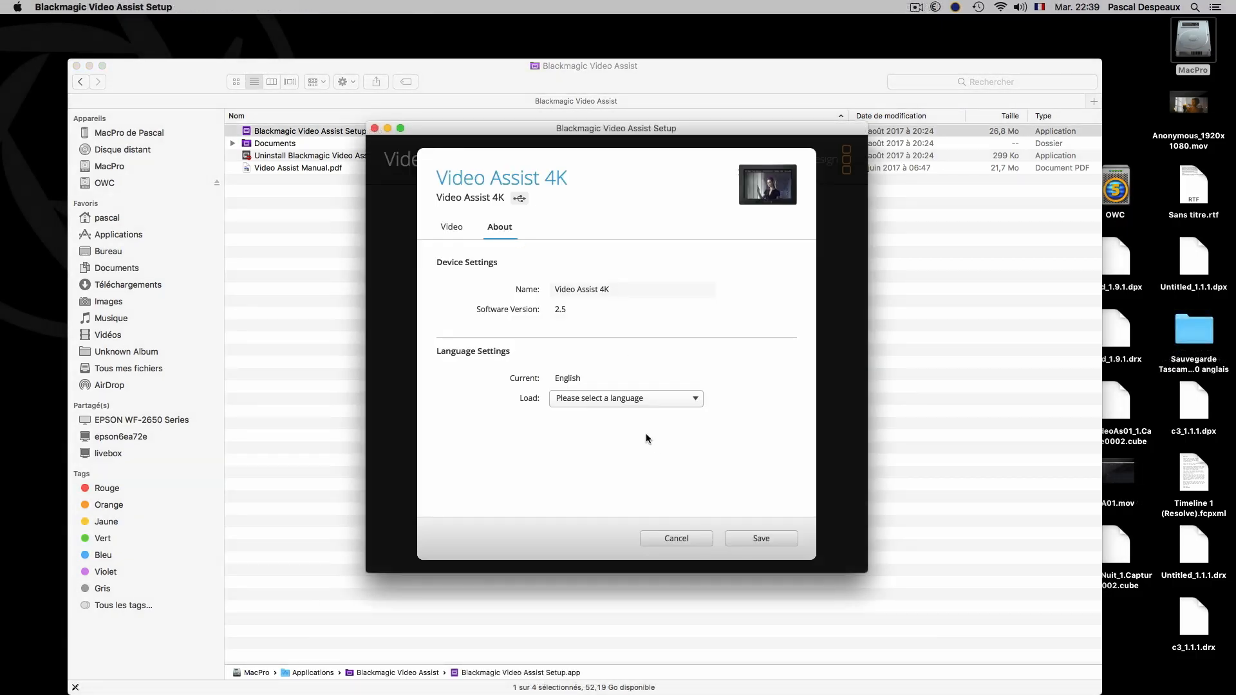
left_click(451, 227)
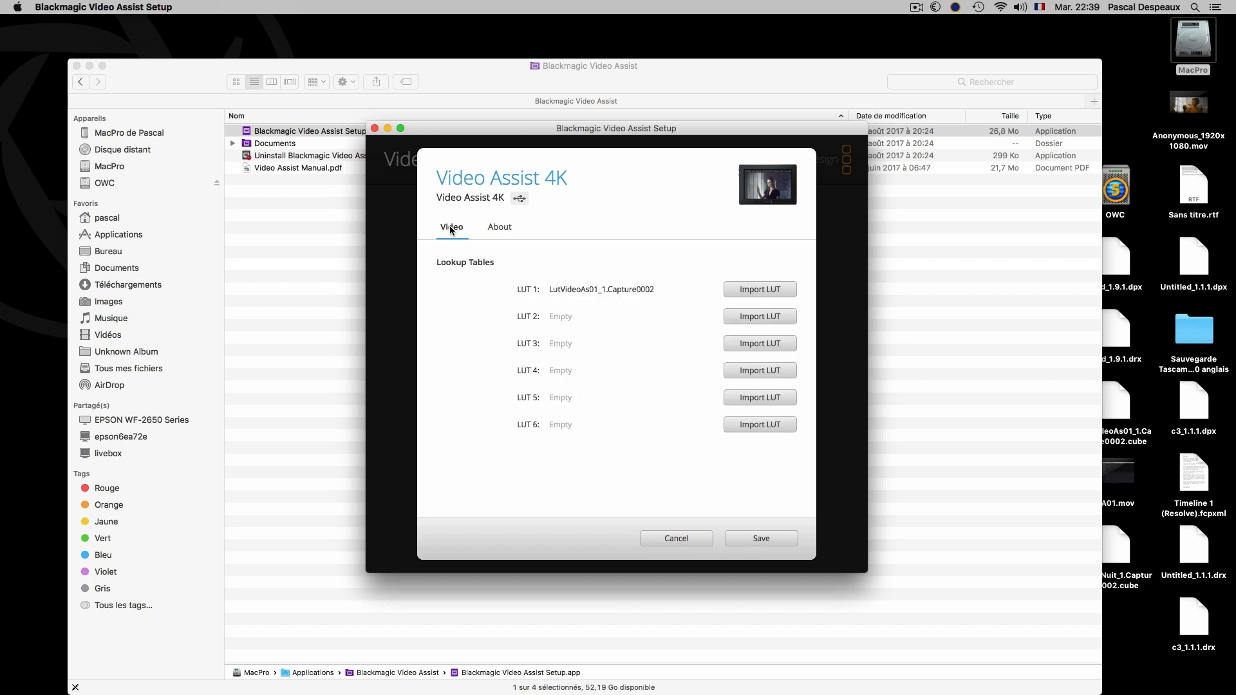
- Import VideoNuit_1.Capture0002.cube from the Desktop into LUT 2 of the Video Assist 4K and save the settings
left_click(767, 316)
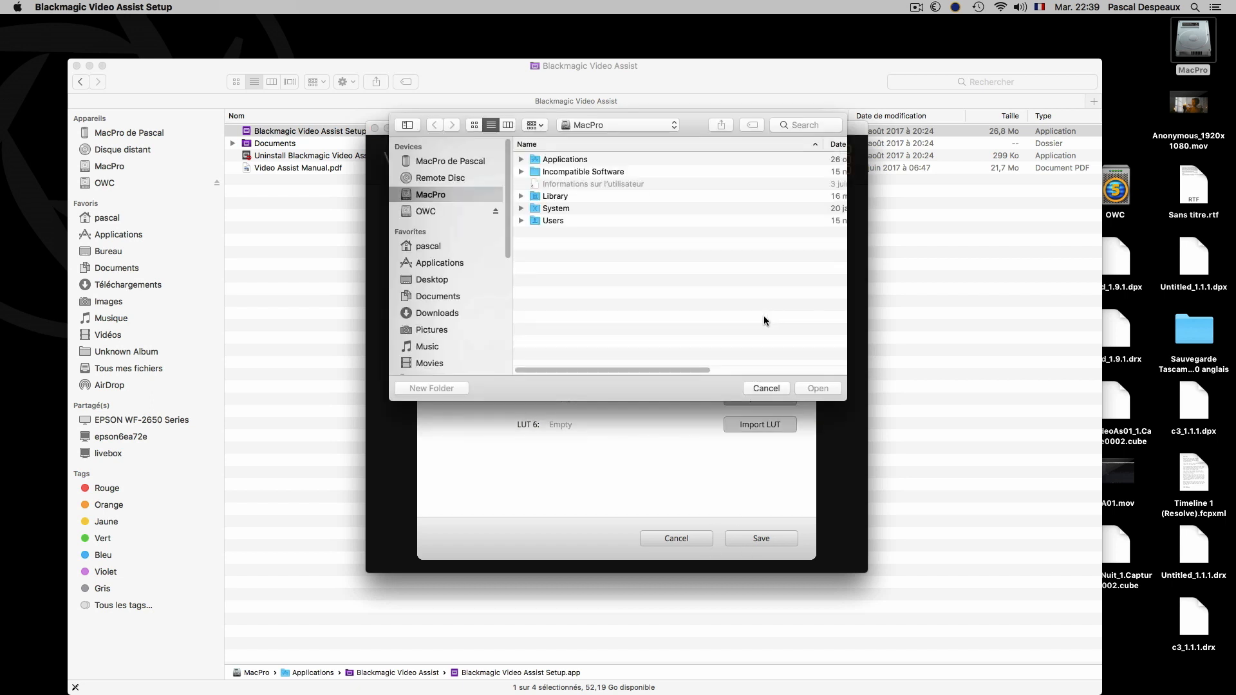
left_click(426, 280)
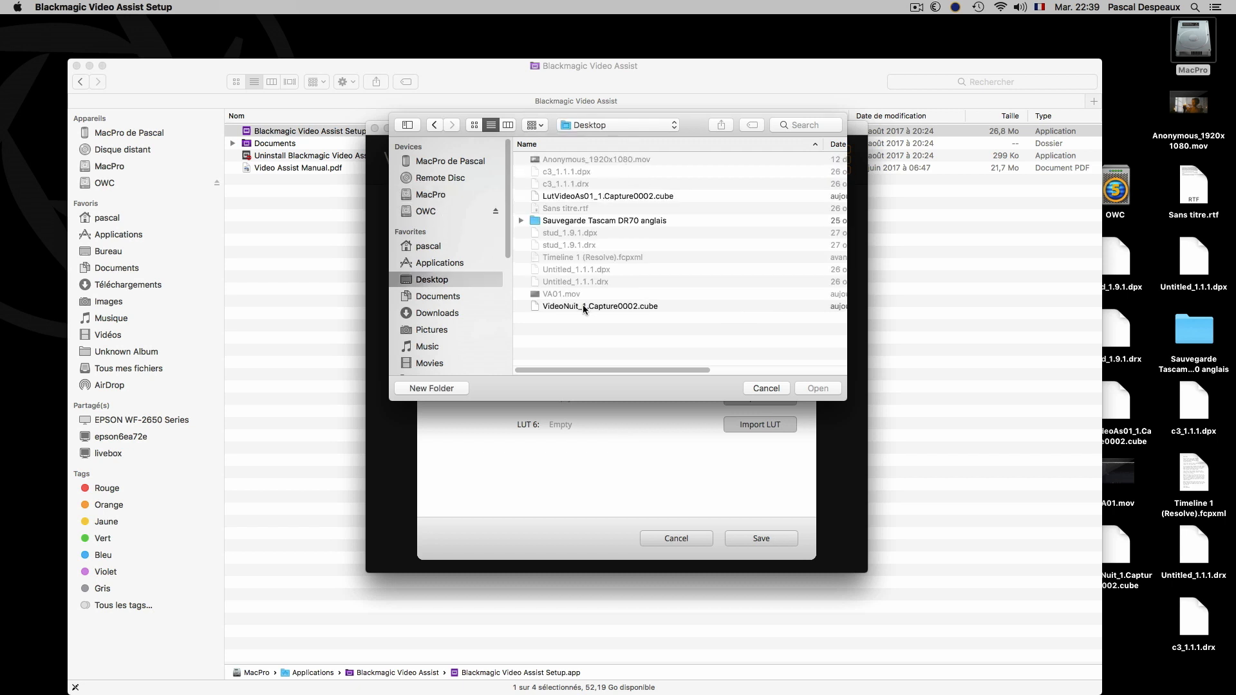
left_click(584, 306)
left_click(817, 388)
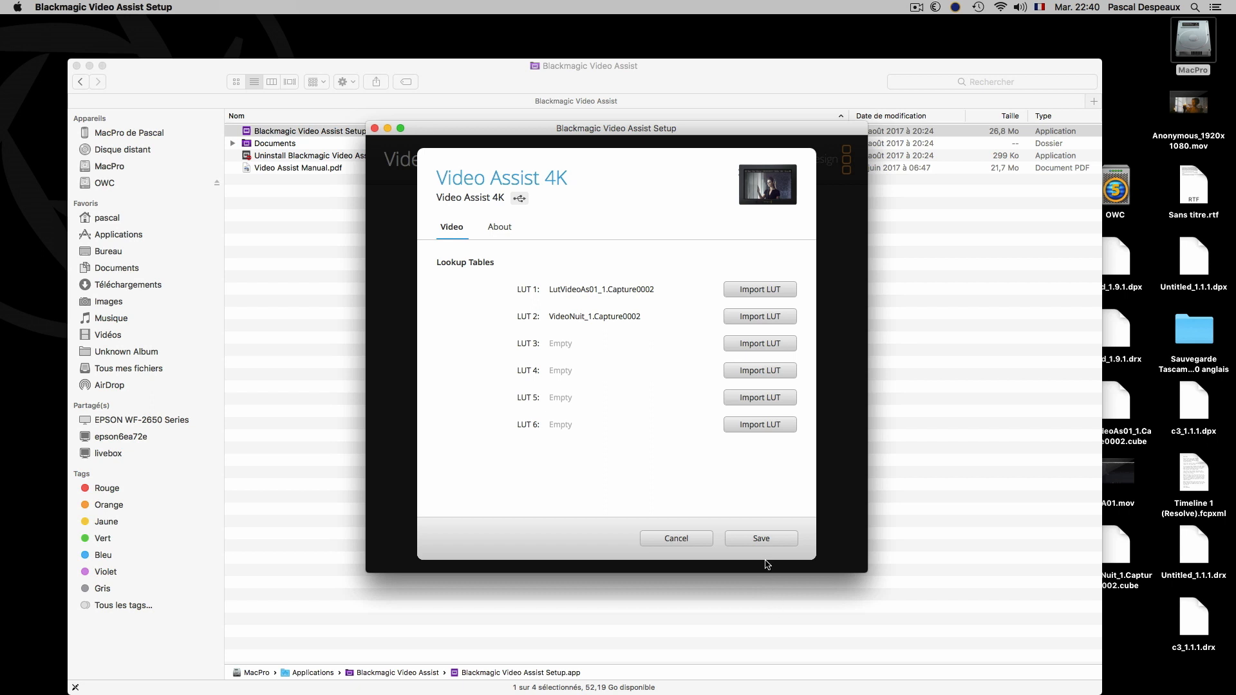
left_click(760, 538)
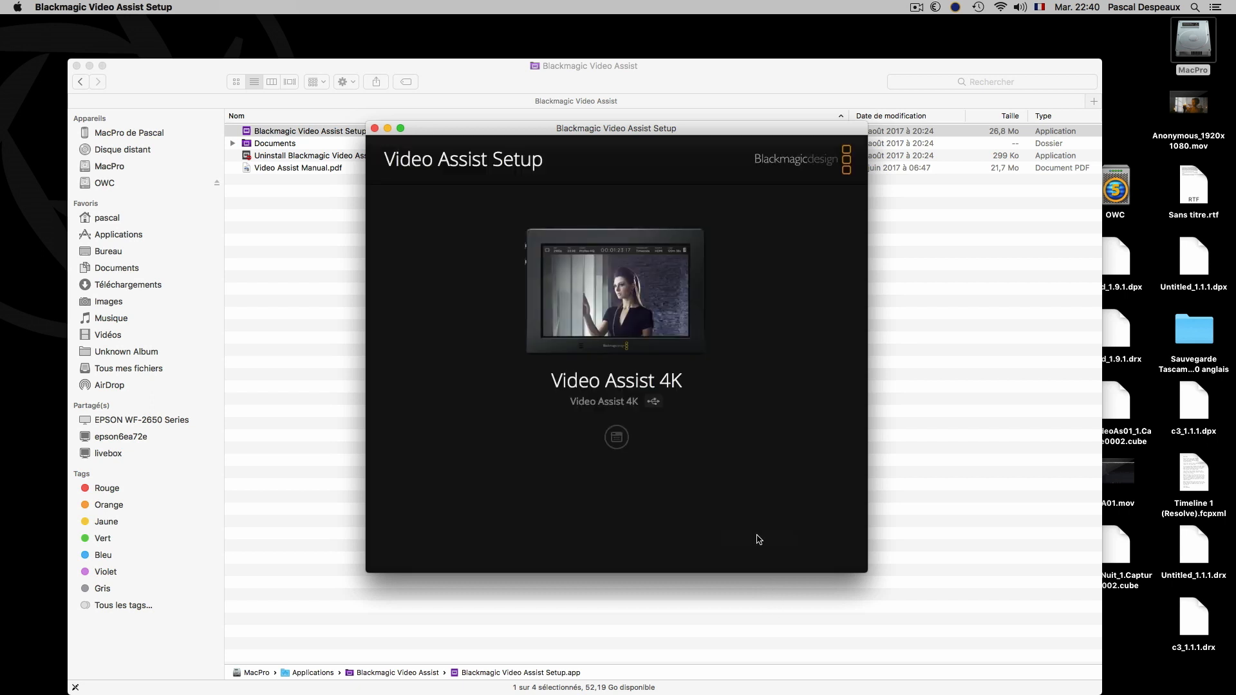